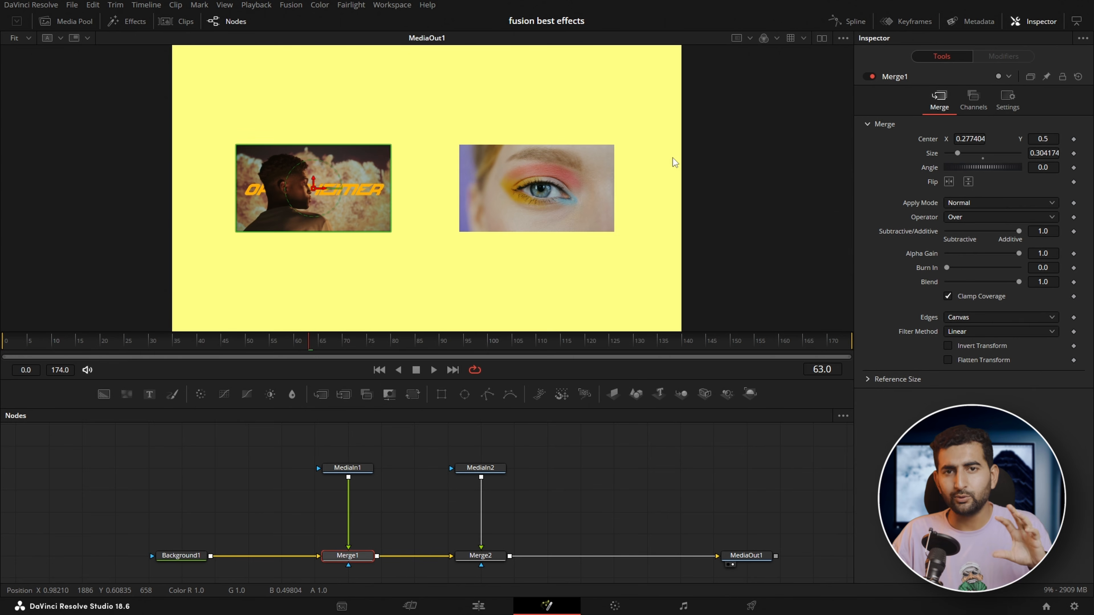
Pin the Merge1 settings in the Inspector and compare them with the settings of Merge2, MediaIn2 and Background1
click(408, 516)
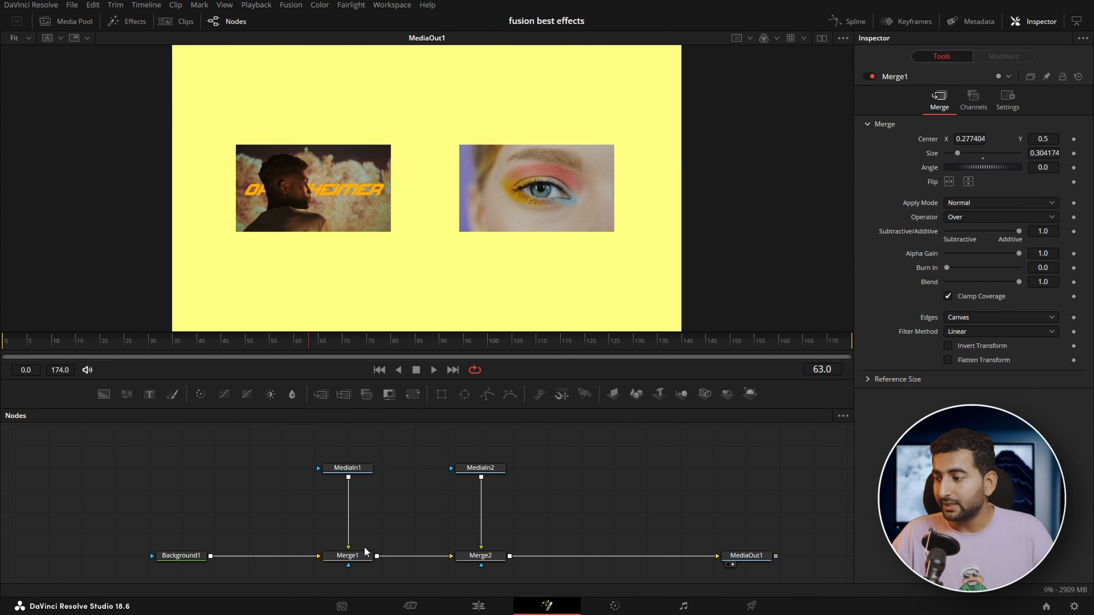
click(416, 513)
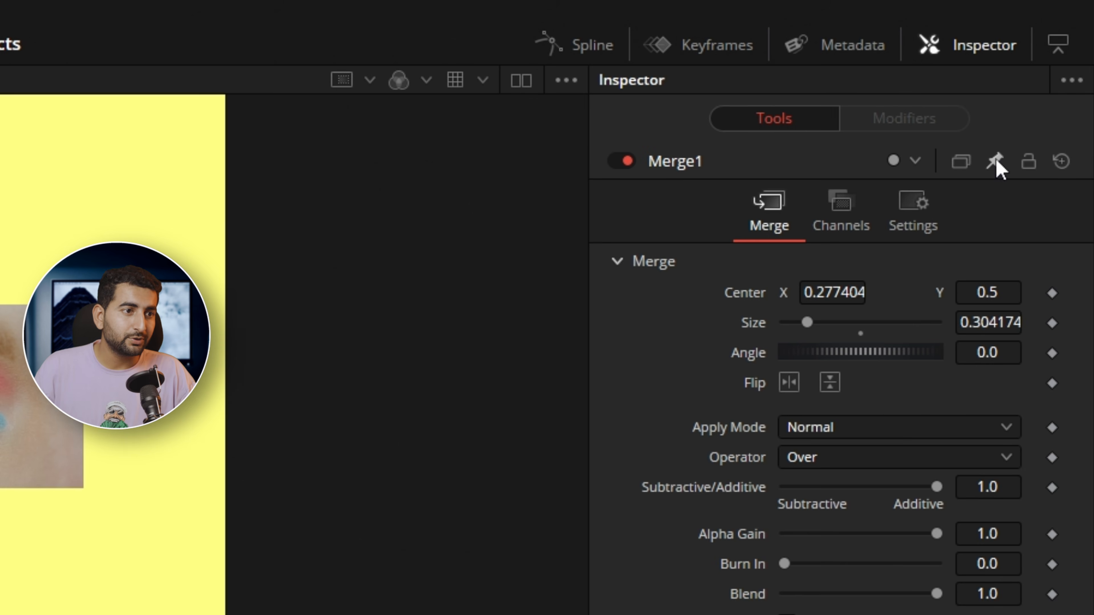
click(995, 163)
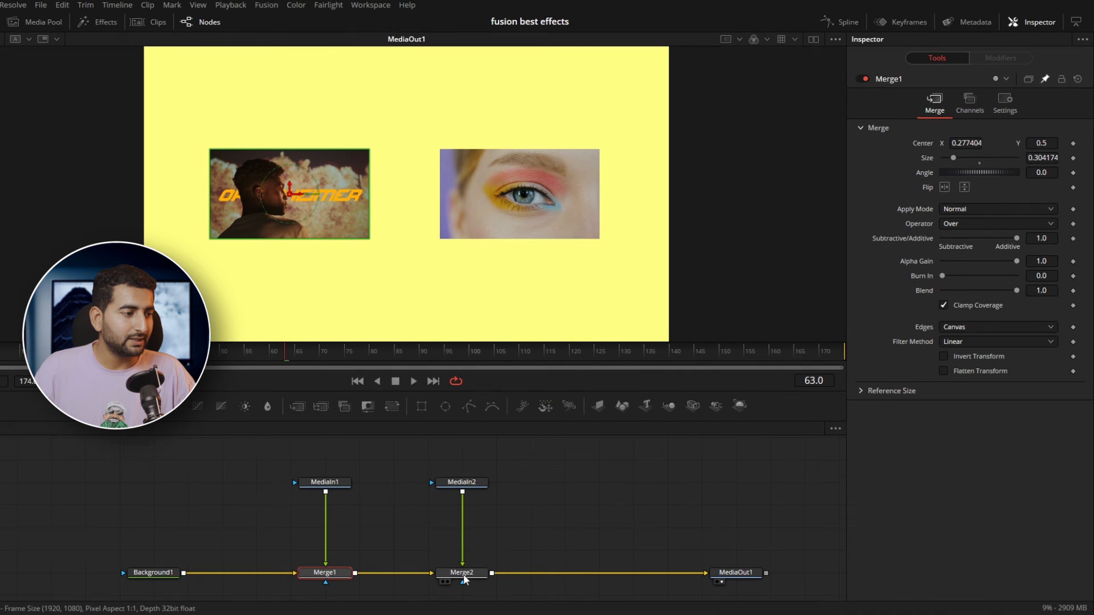
click(463, 573)
click(462, 483)
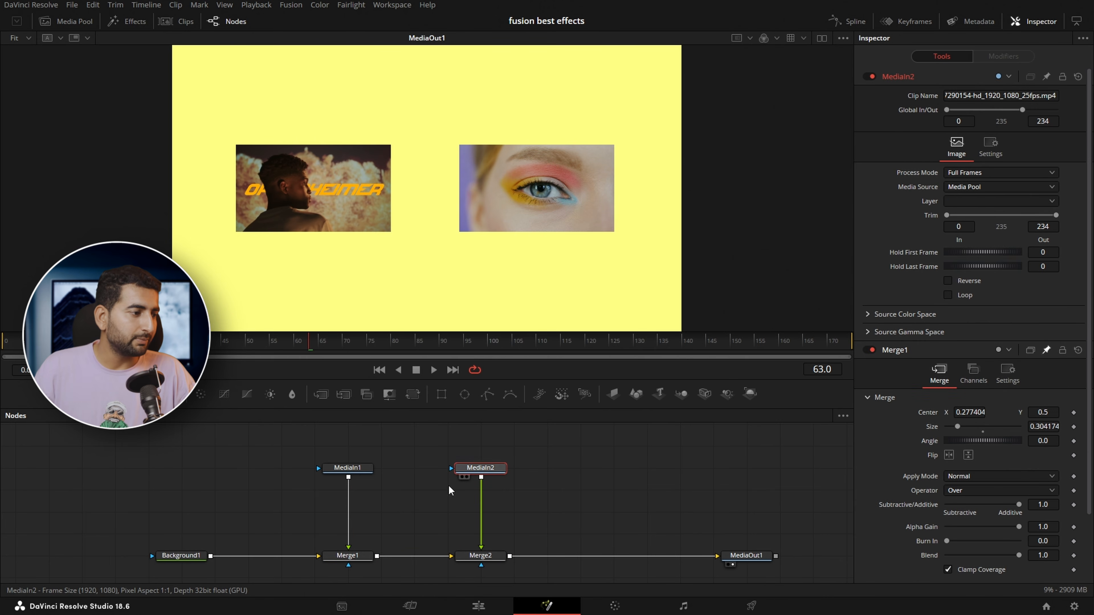
click(180, 557)
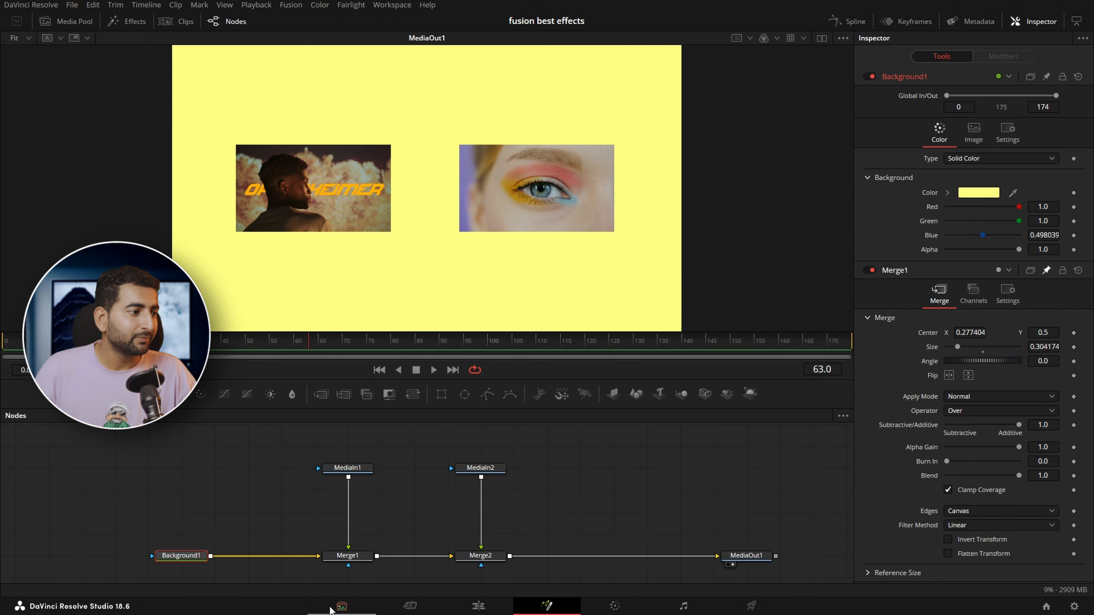
Add an expression to Merge2's Angle linked to Merge1's Angle, and rotate Merge1 to 2.6
click(494, 559)
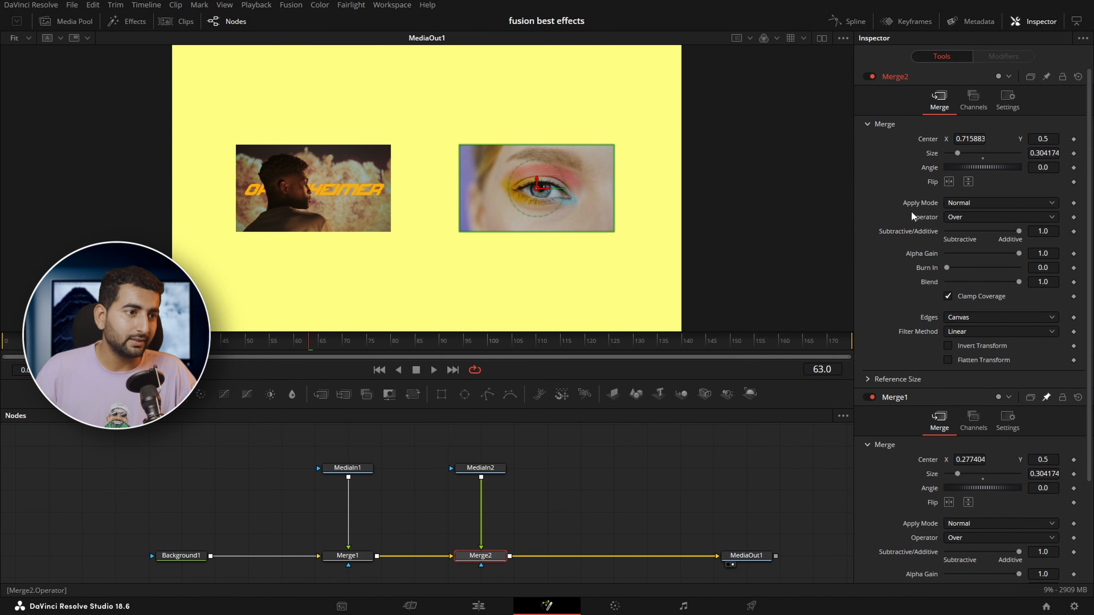
right_click(931, 167)
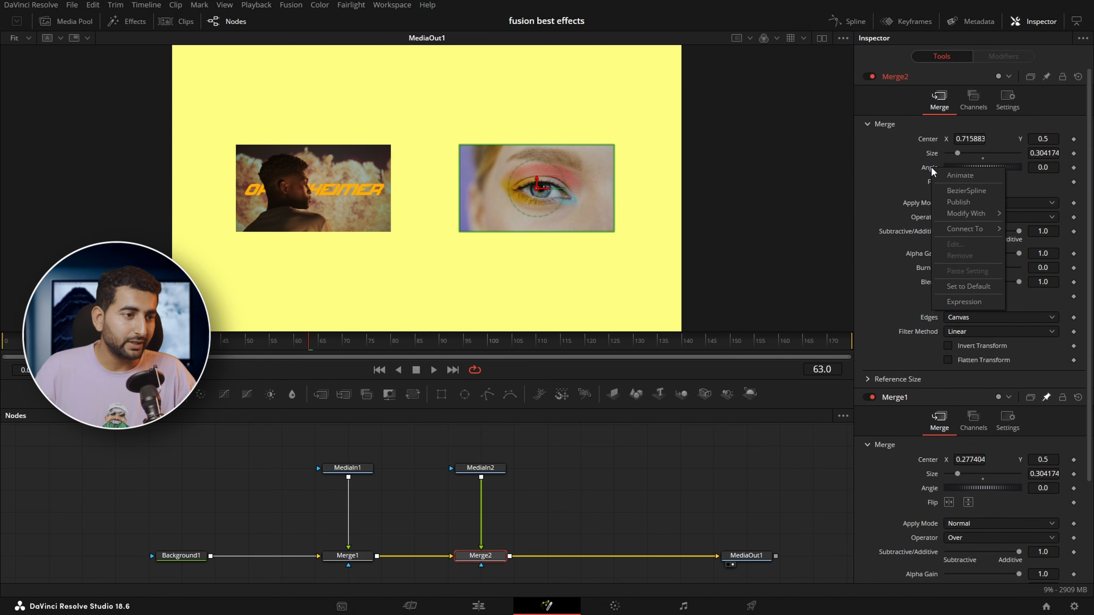
click(970, 301)
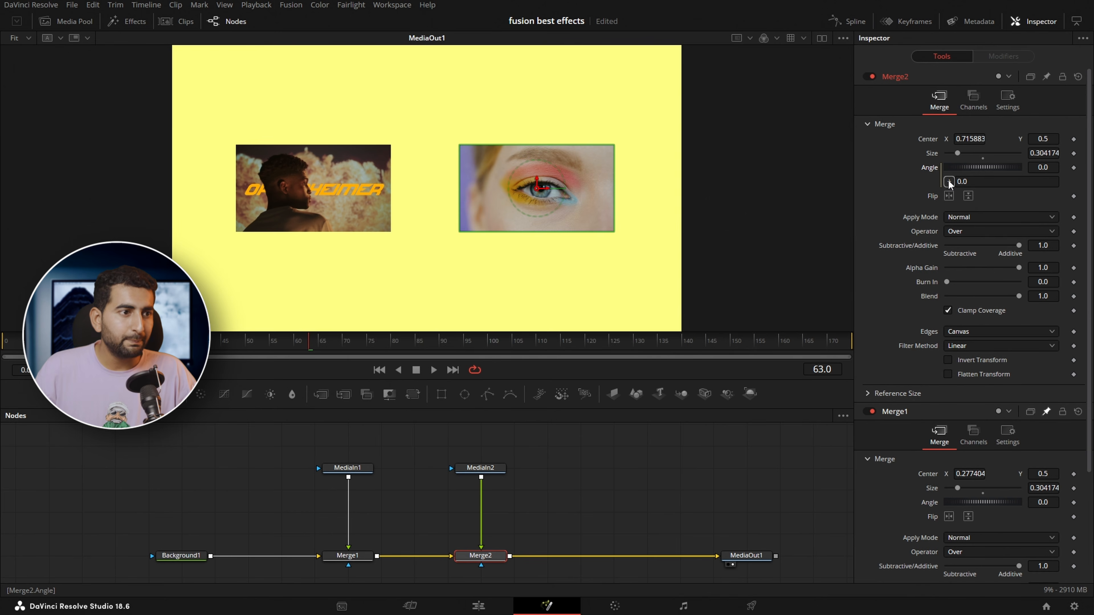
drag(949, 181, 976, 278)
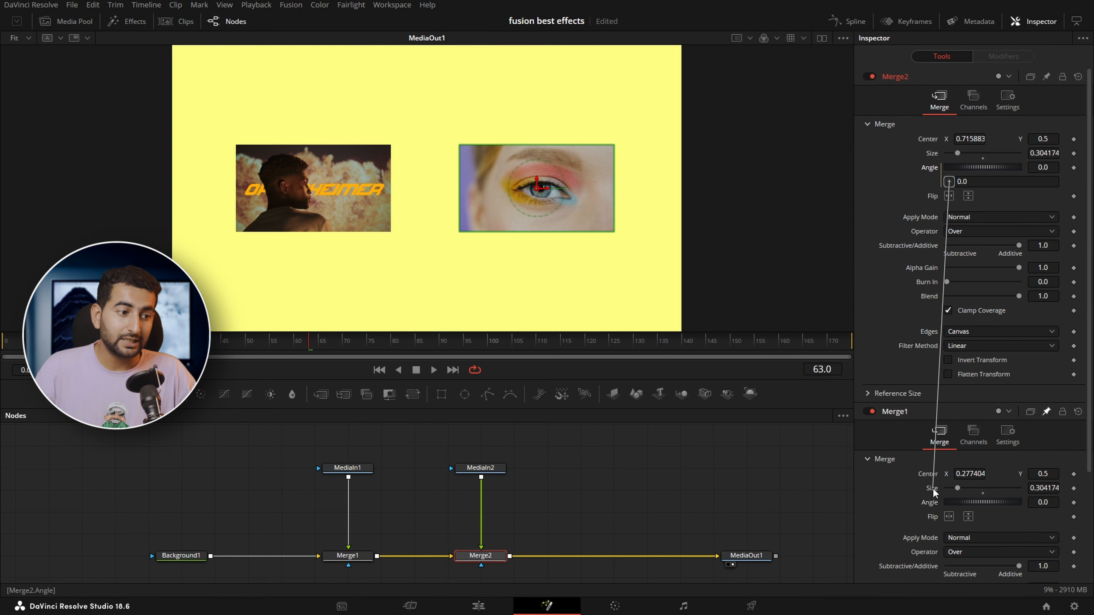
drag(933, 489, 934, 507)
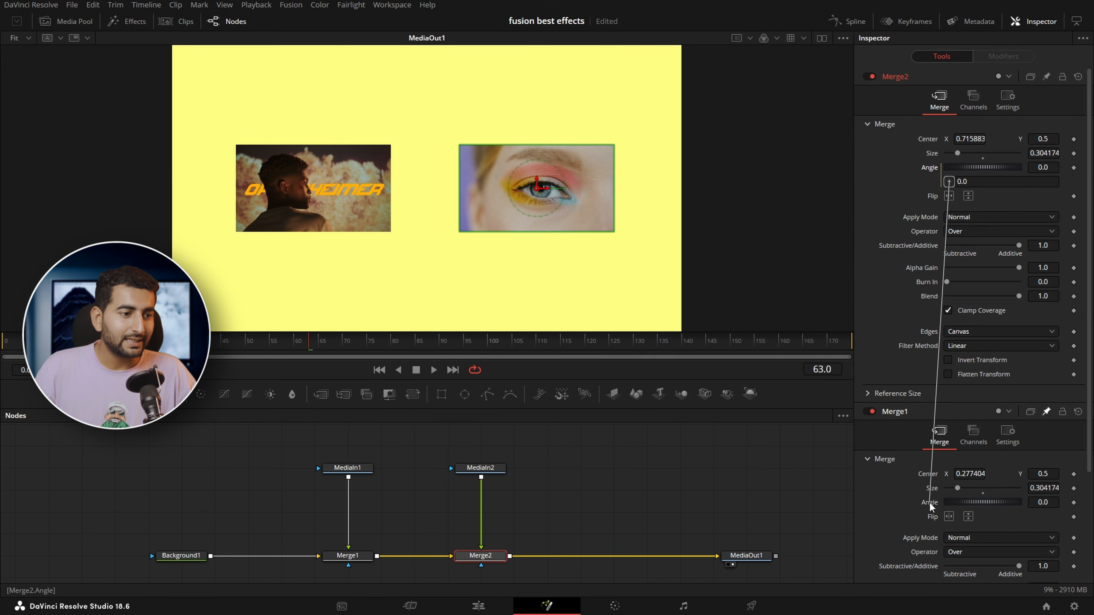
drag(931, 505, 981, 498)
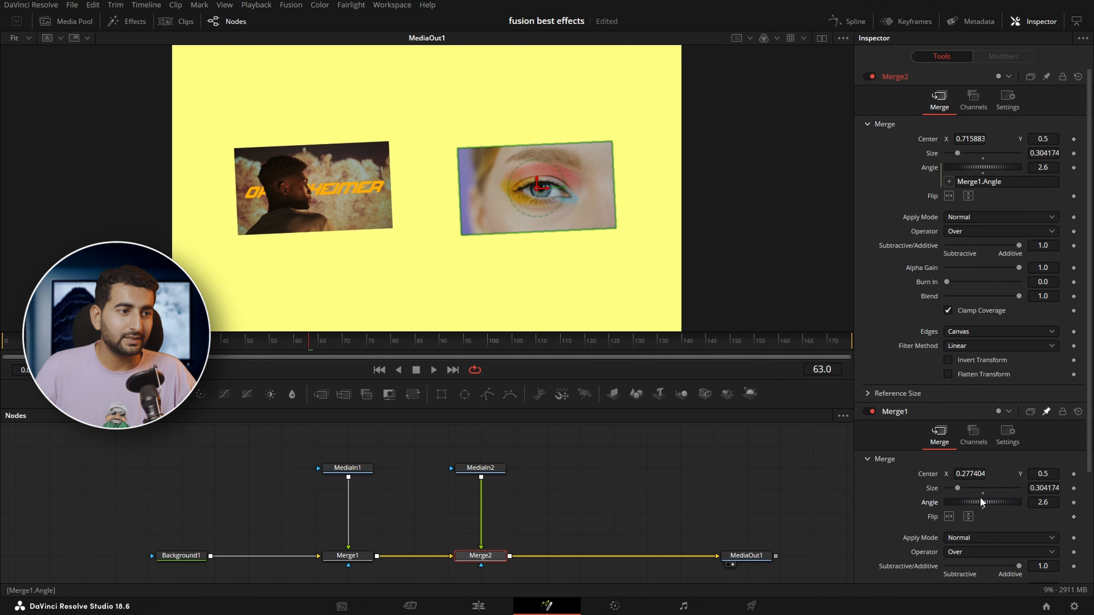
Add an expression to Merge2's Size and link it to Merge1's Size
right_click(933, 156)
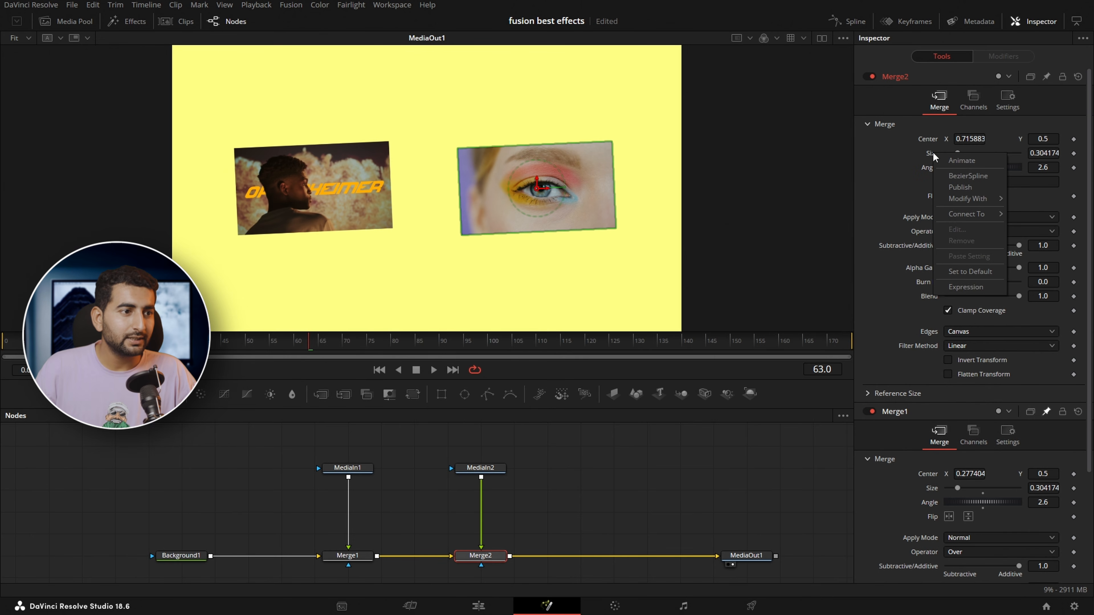
click(980, 285)
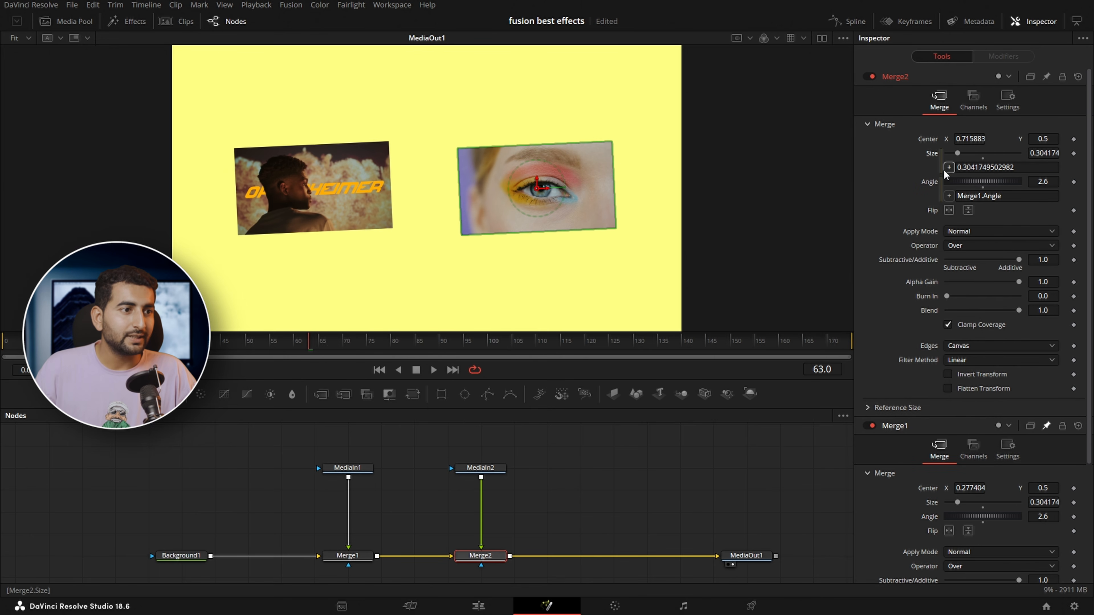
drag(948, 167, 960, 501)
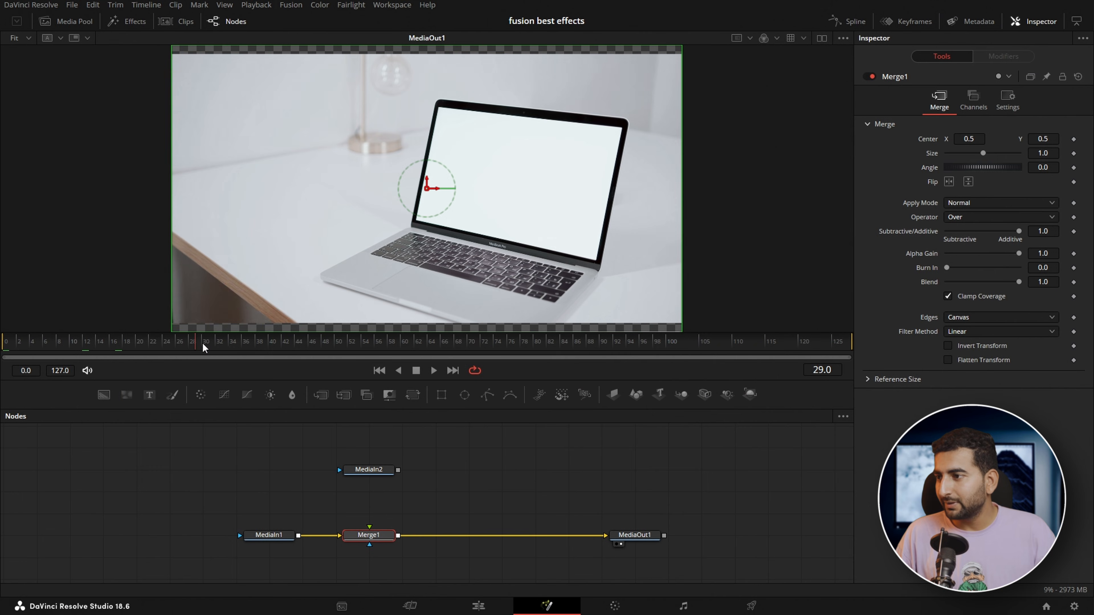
Go to frame 24 of the laptop composition and connect MediaIn2 to Merge1 as the foreground
drag(259, 344, 187, 342)
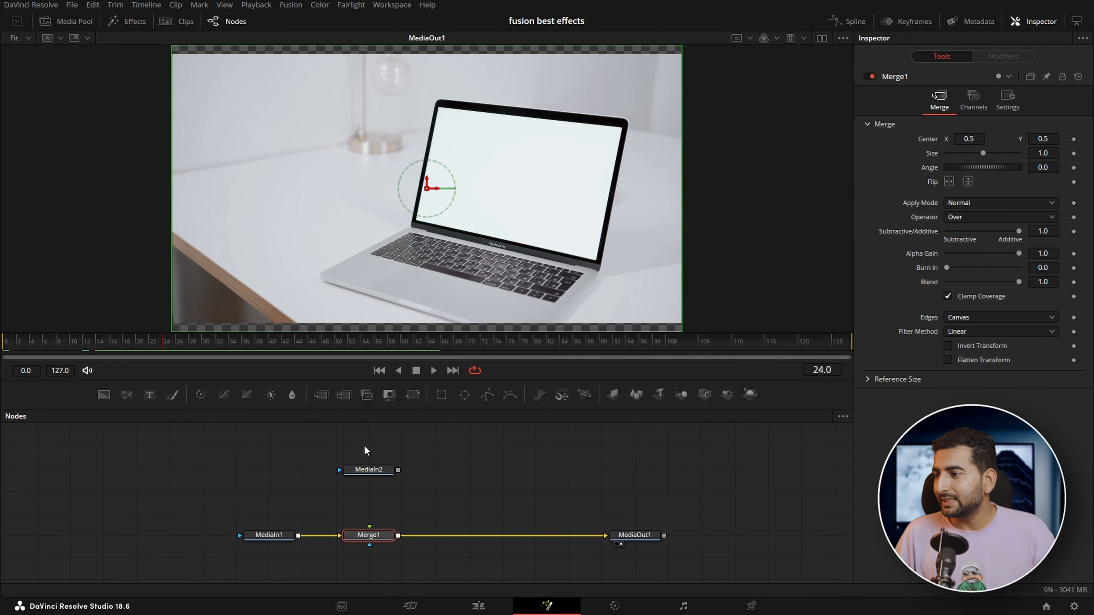
click(367, 472)
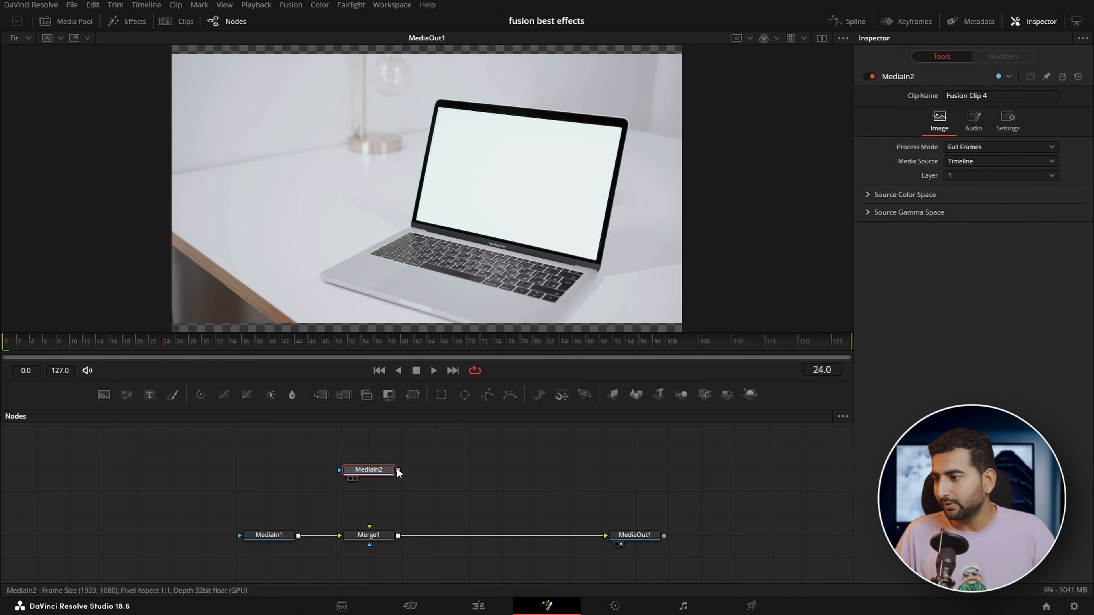
drag(398, 470, 369, 534)
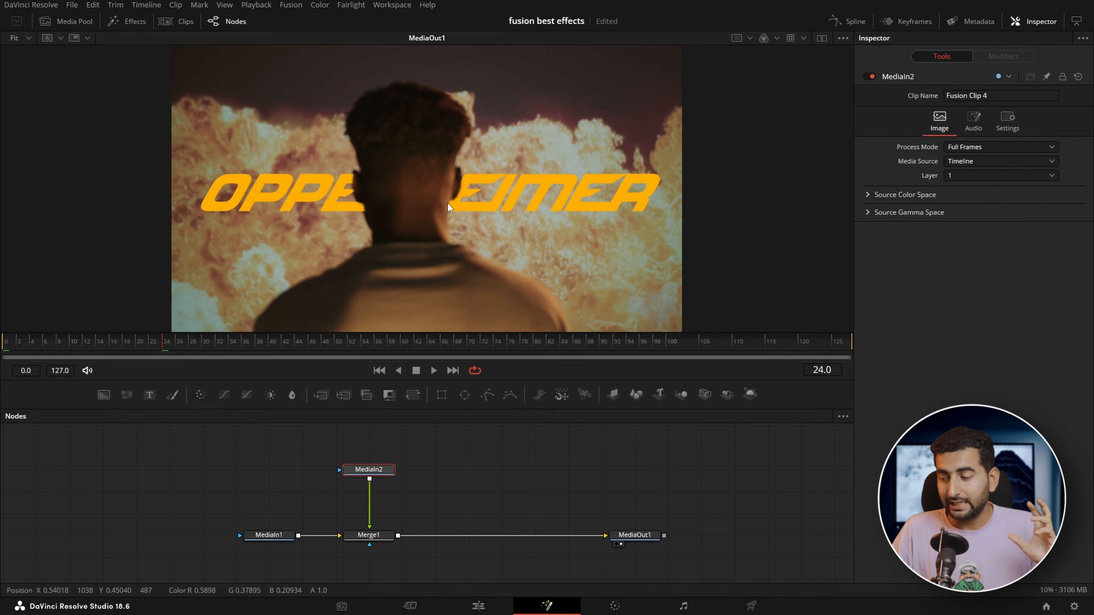
Insert a Corner Positioner node between MediaIn2 and Merge1
key(ctrl+space)
text(corner)
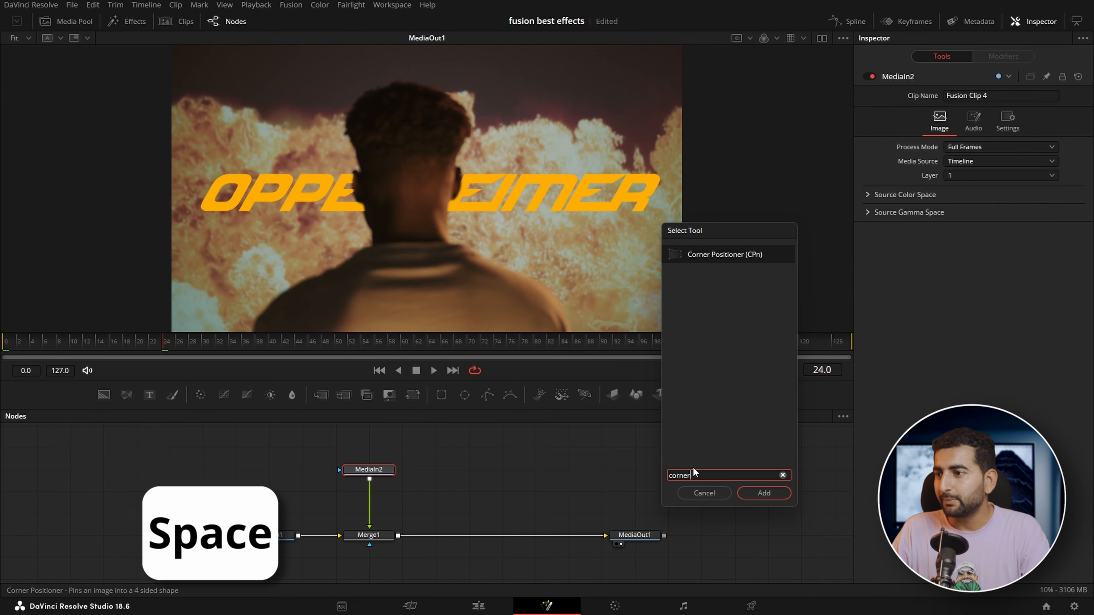
key(Return)
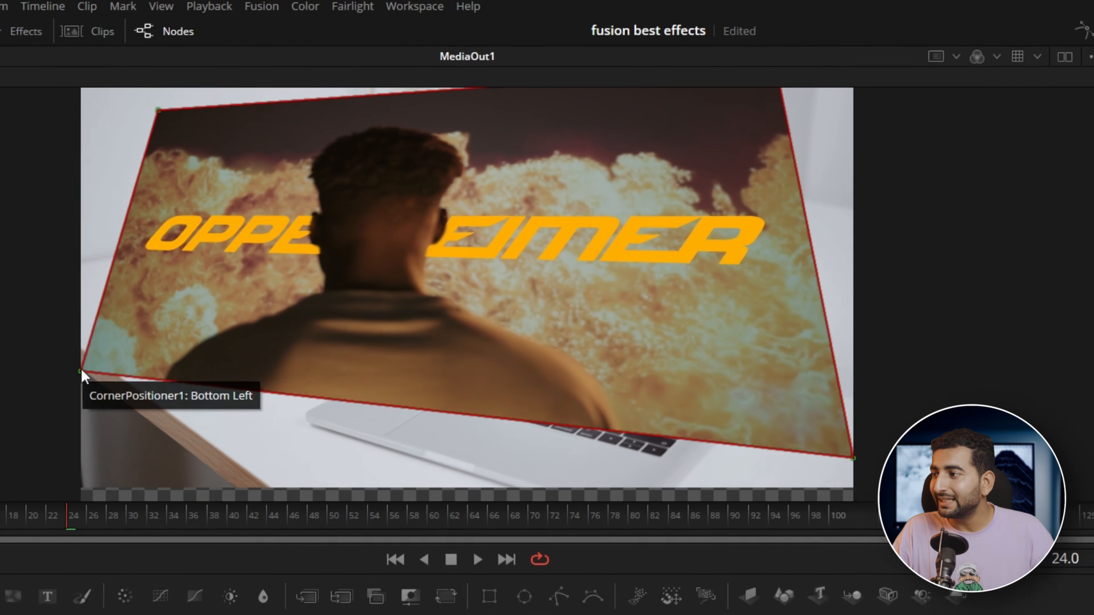
Pin the corners of the Oppenheimer clip to the corners of the laptop screen
drag(170, 244, 343, 208)
drag(335, 338, 446, 354)
drag(139, 122, 502, 176)
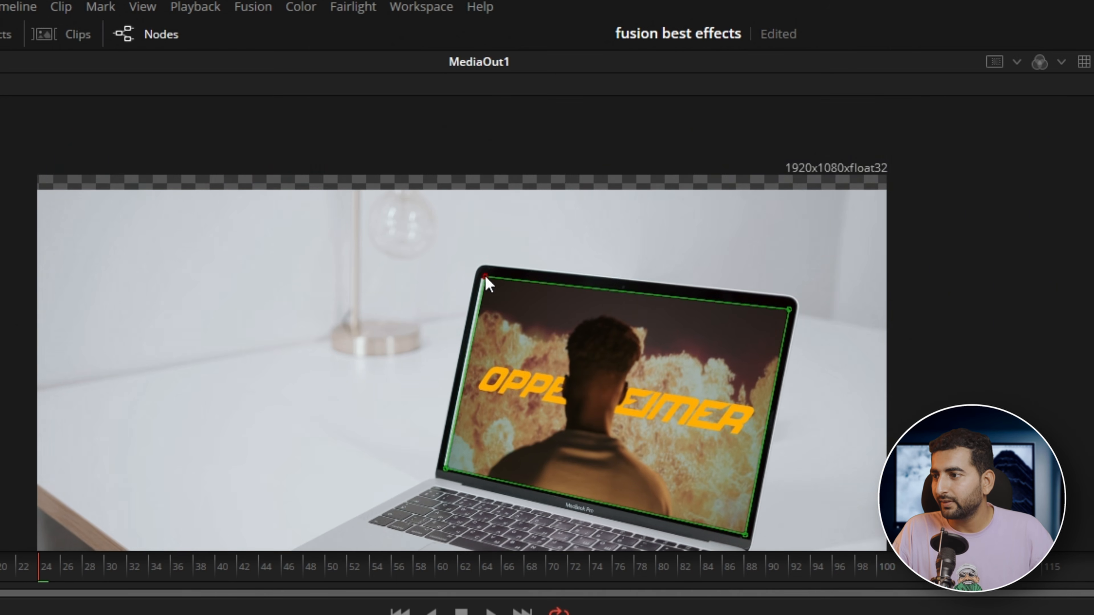
scroll(481, 420, up, 5)
scroll(491, 276, up, 4)
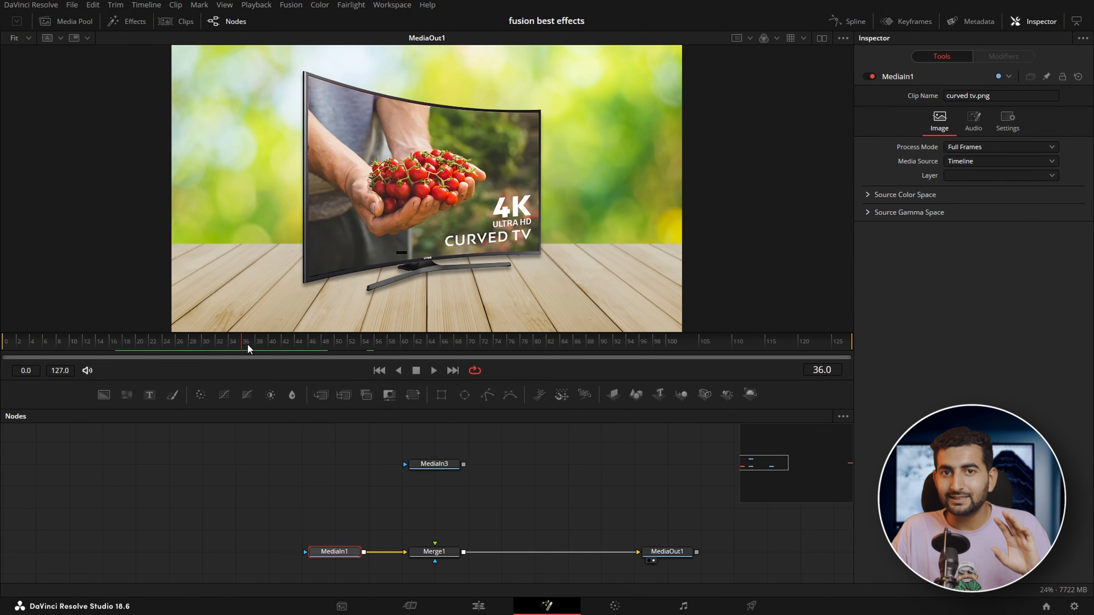
Connect MediaIn3 to Merge1 as the foreground over the curved TV image, and insert a Grid Warp node after MediaIn3
drag(464, 465, 441, 554)
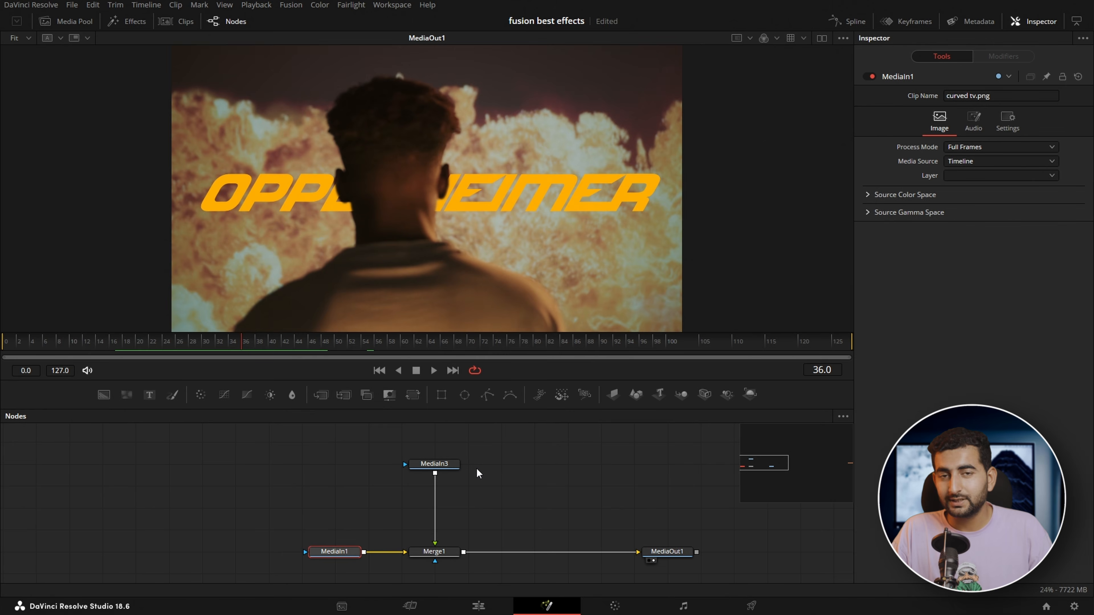
click(448, 464)
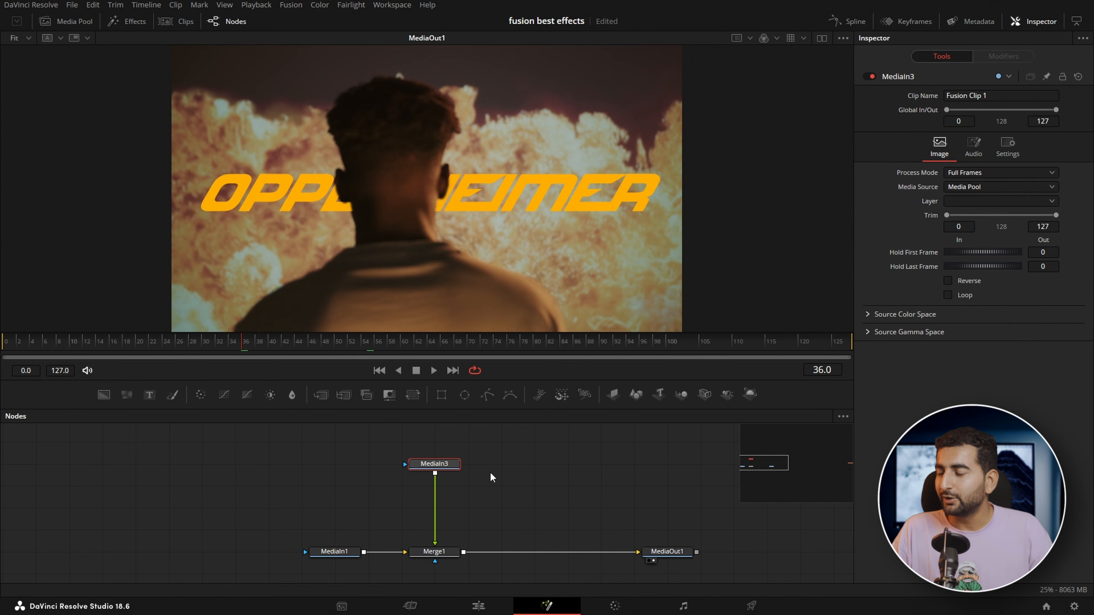
key(shift+space)
text(corner)
key(BackSpace)
key(BackSpace)
key(BackSpace)
key(BackSpace)
key(BackSpace)
key(BackSpace)
text(grid)
key(Return)
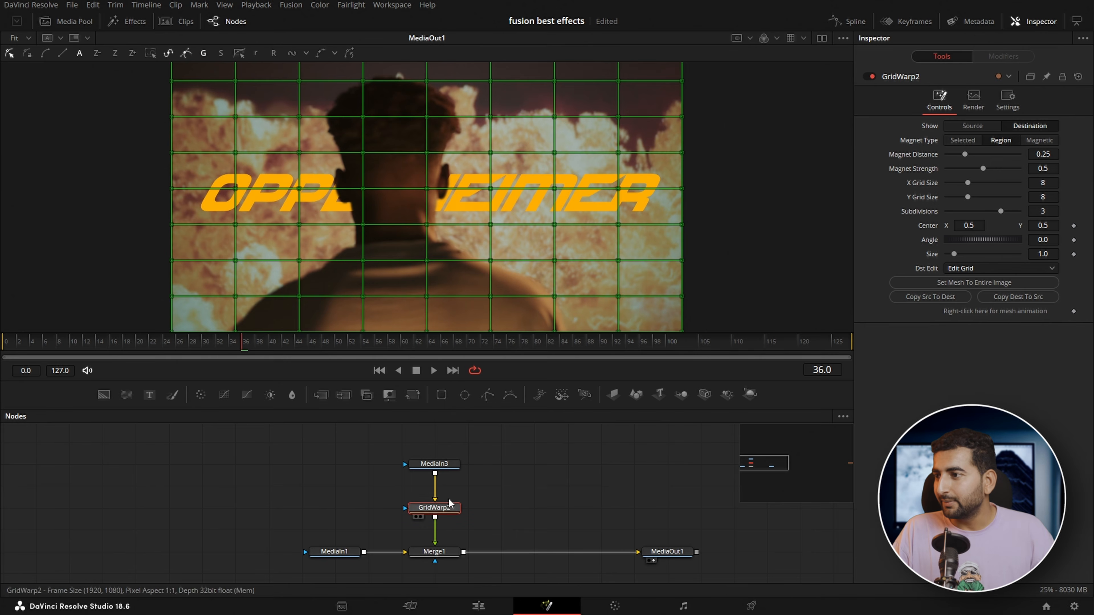
Try distorting the warp mesh and reset it, then set Magnet Type to Selected and the X and Y Grid Size to 1
mouse_move(494, 196)
mouse_down()
mouse_move(390, 195)
mouse_move(334, 217)
mouse_move(511, 222)
mouse_move(424, 307)
mouse_move(435, 234)
mouse_move(539, 204)
mouse_move(653, 244)
mouse_move(790, 214)
mouse_up()
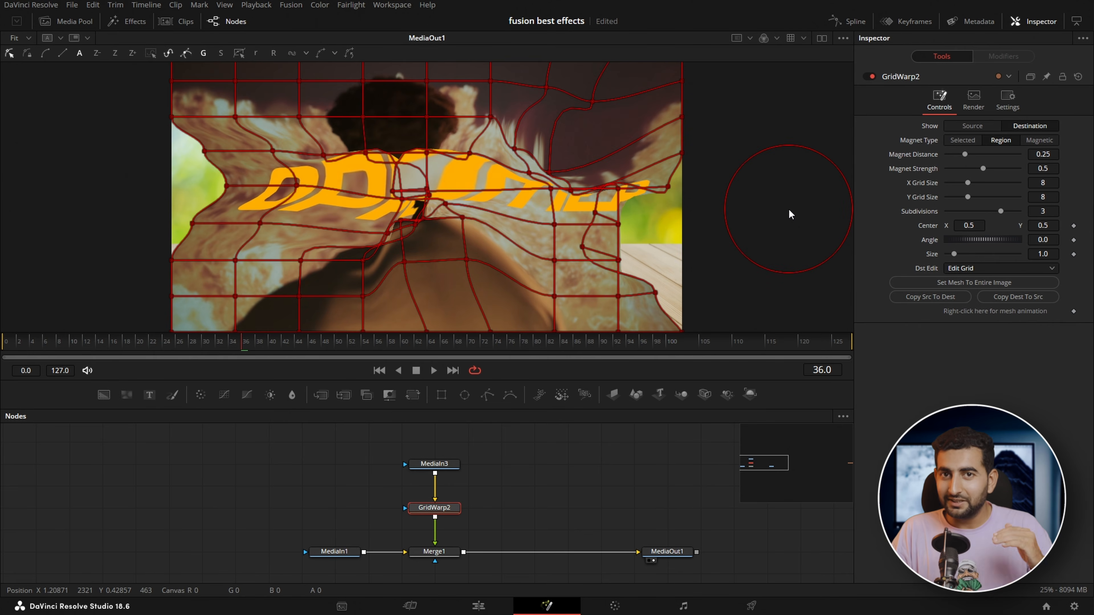
click(1079, 76)
click(967, 140)
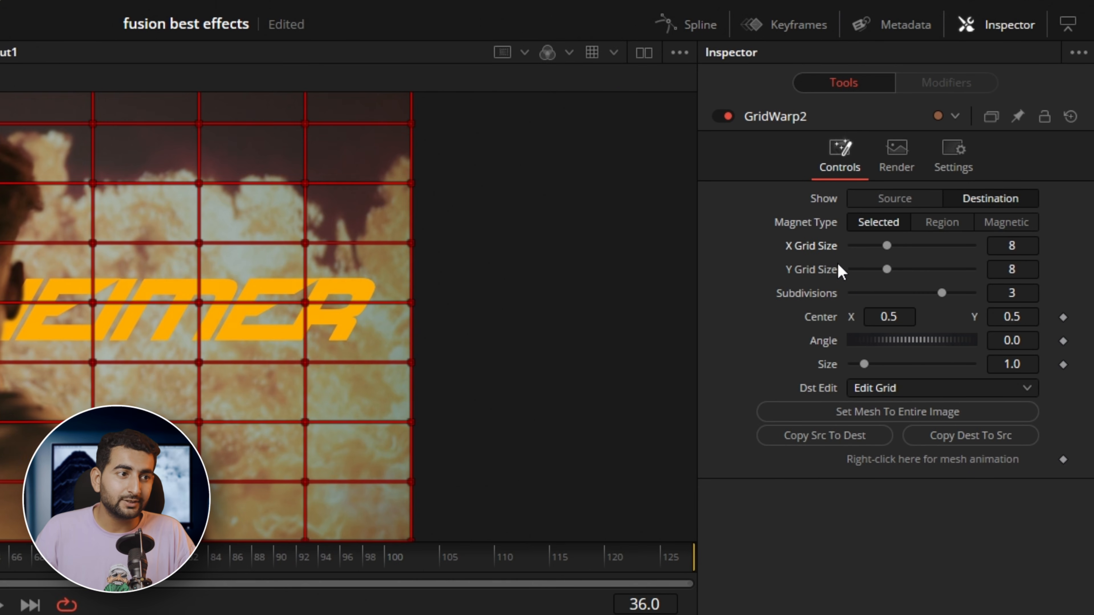
drag(887, 246, 852, 269)
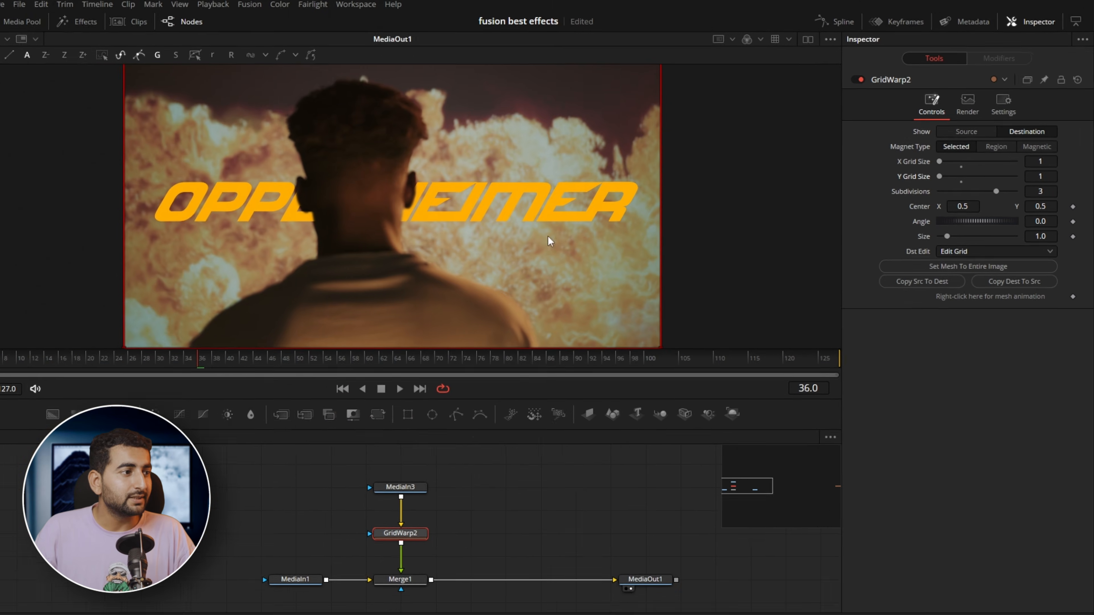
Move the corner points of the warp mesh onto the corners of the curved TV screen
scroll(268, 266, down, 3)
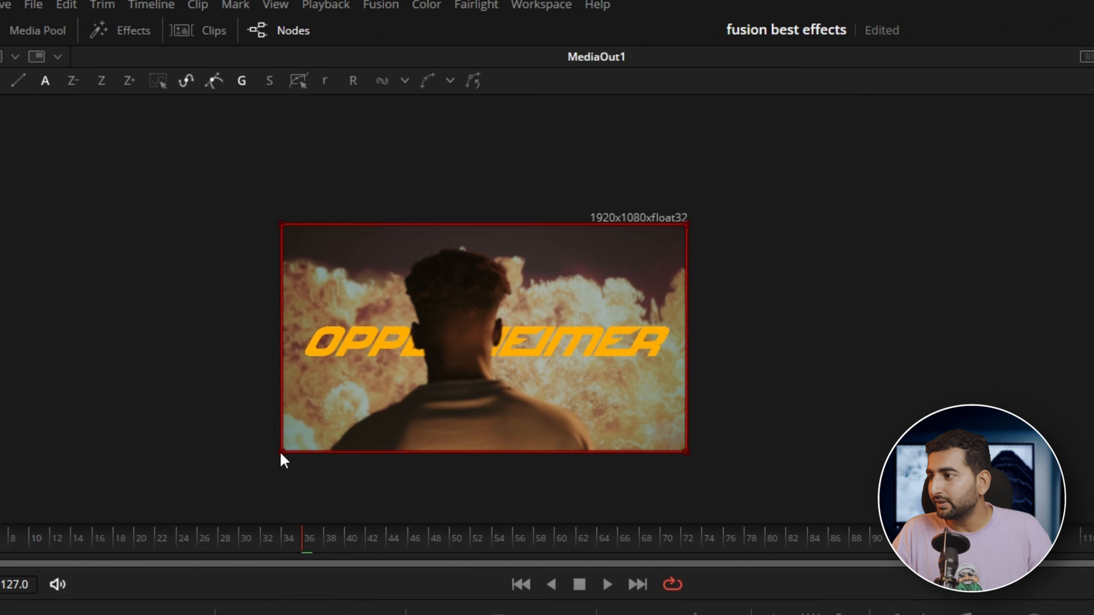
drag(229, 288, 283, 264)
drag(378, 432, 404, 429)
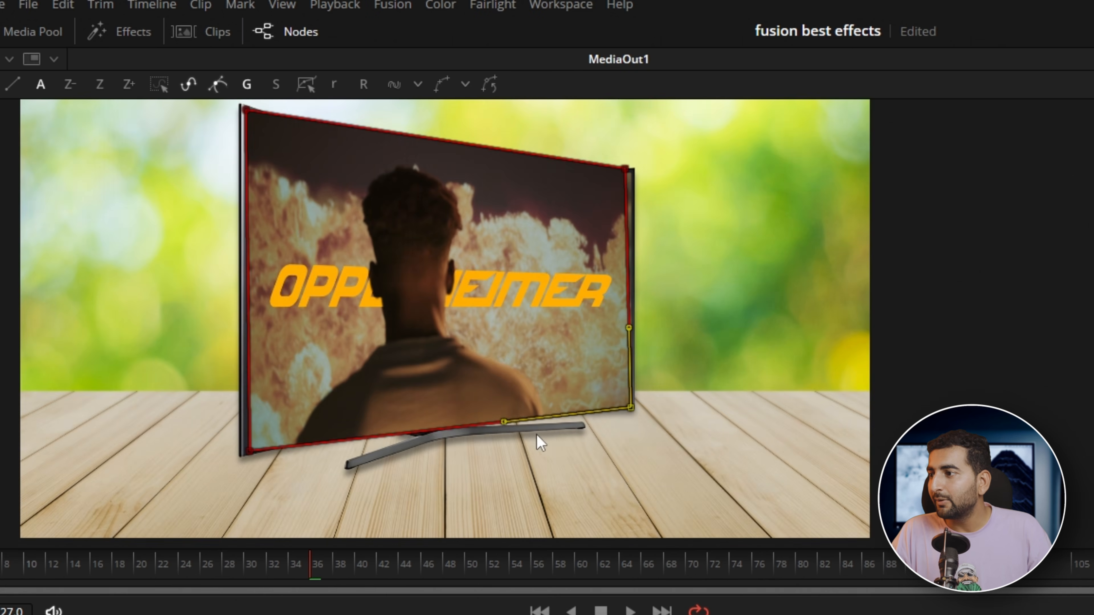
Refine the mesh corners and adjust their curve handles so the clip's edges follow the curved TV frame
scroll(537, 435, up, 4)
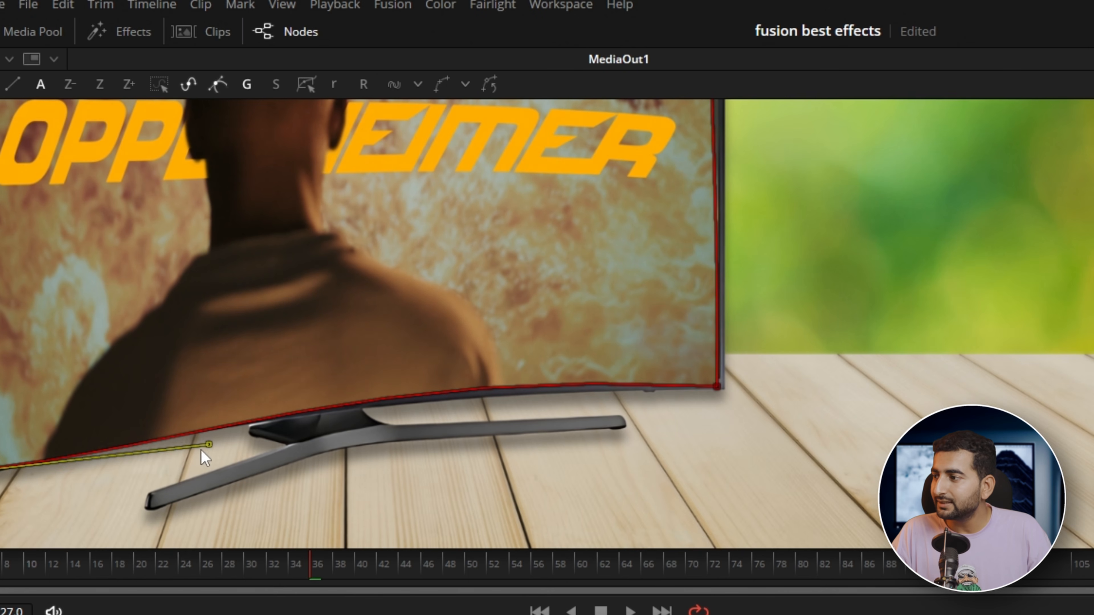
drag(208, 446, 189, 426)
mouse_move(39, 183)
mouse_down()
mouse_move(125, 364)
mouse_move(124, 389)
mouse_move(81, 364)
mouse_up()
click(53, 190)
drag(307, 230, 319, 285)
drag(813, 307, 824, 313)
drag(561, 272, 561, 299)
click(54, 190)
click(825, 313)
drag(608, 479, 504, 181)
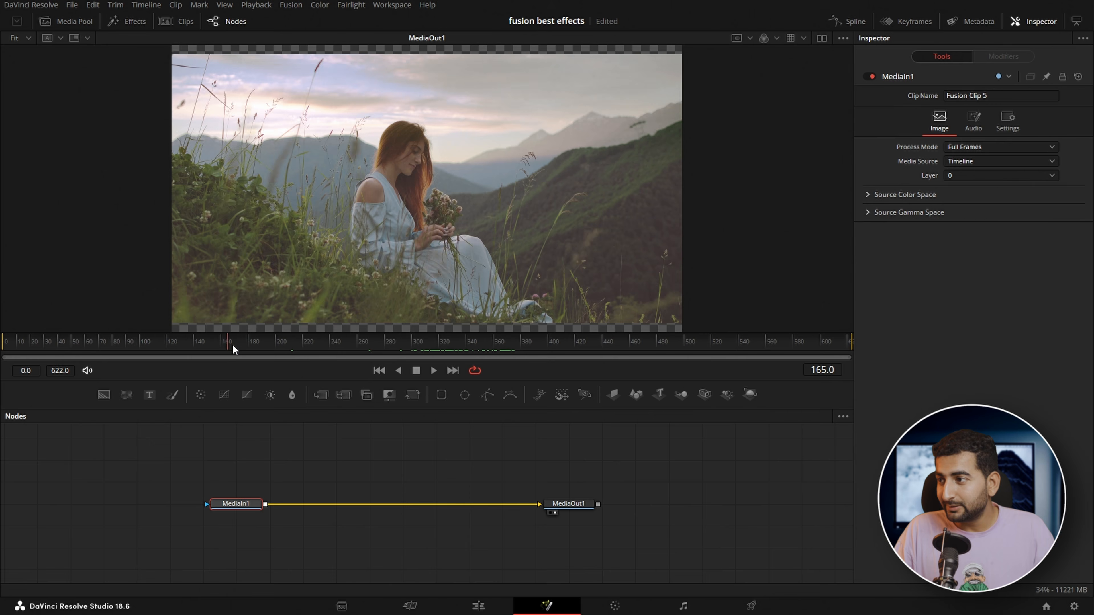
At frame 318, insert a Color Corrector after MediaIn1 with Saturation 0.0 and Contrast 1.51
drag(233, 344, 437, 345)
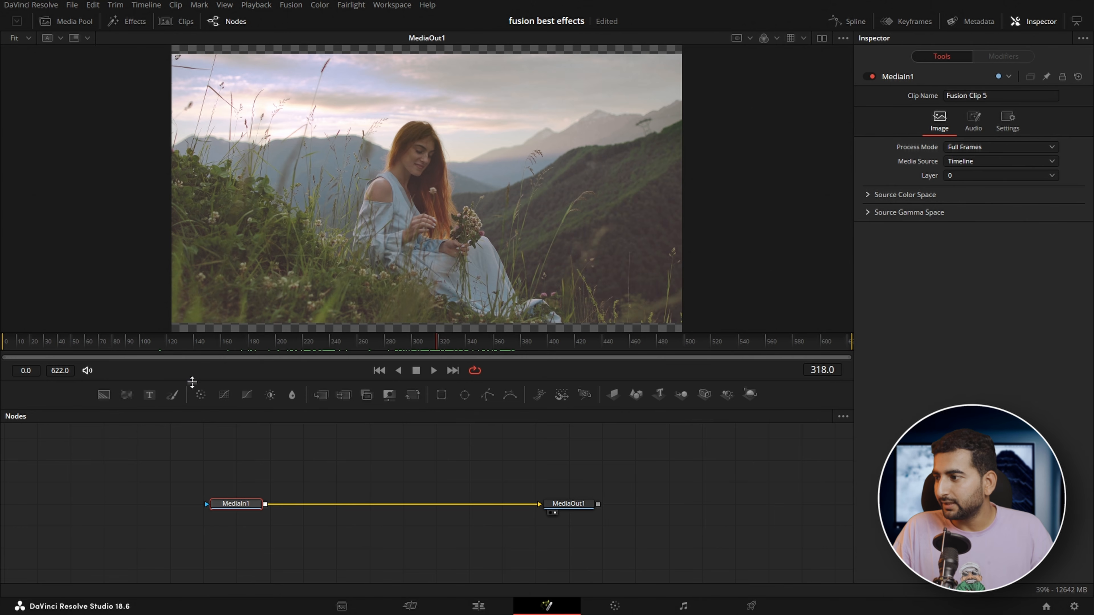
click(201, 397)
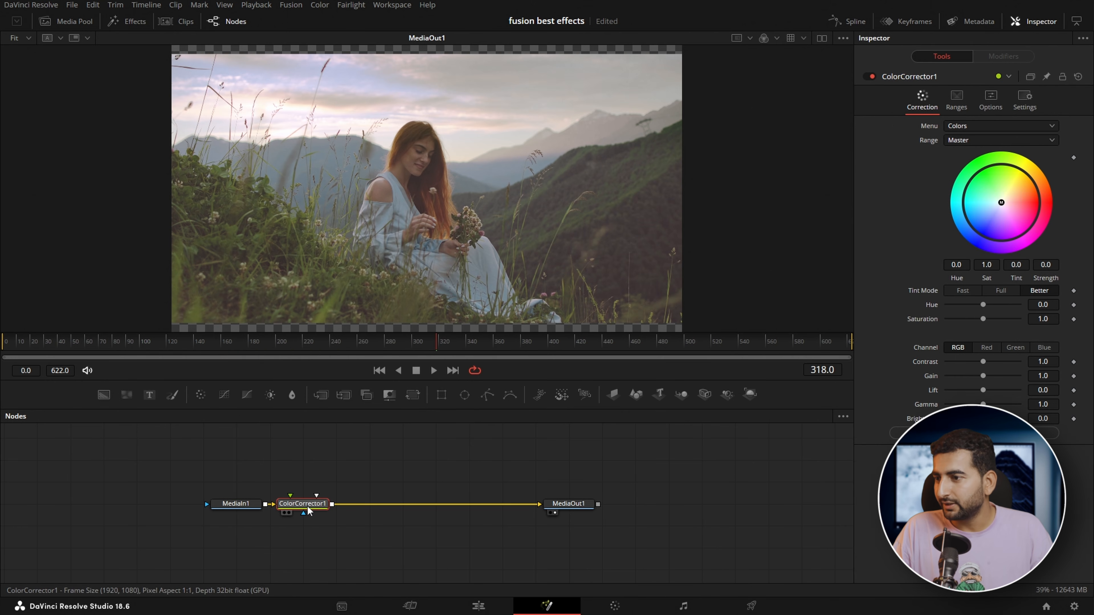
drag(983, 319, 928, 322)
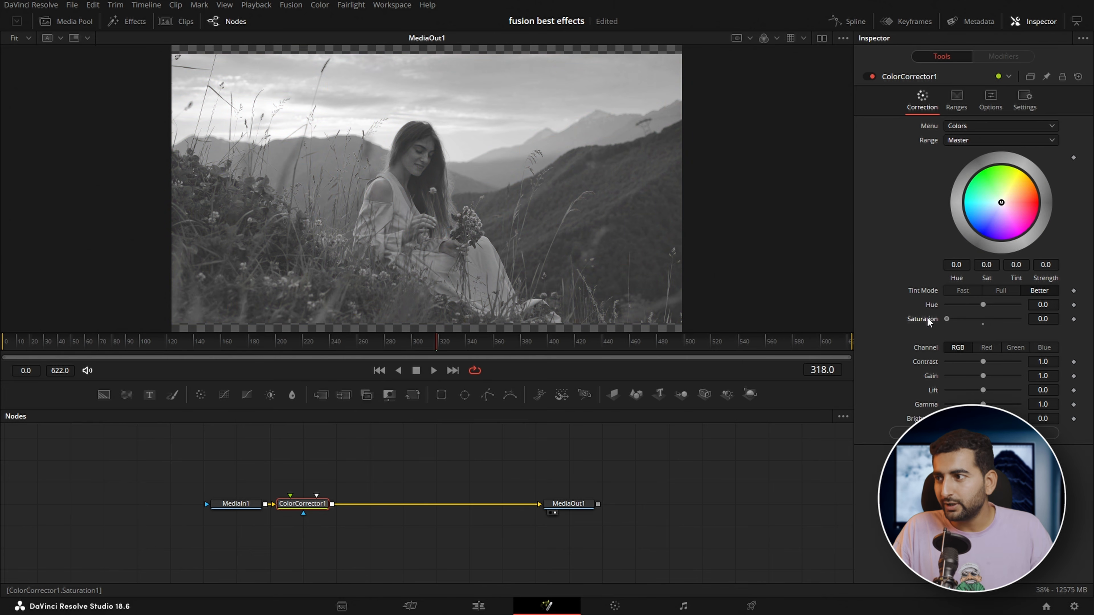
drag(987, 360, 995, 361)
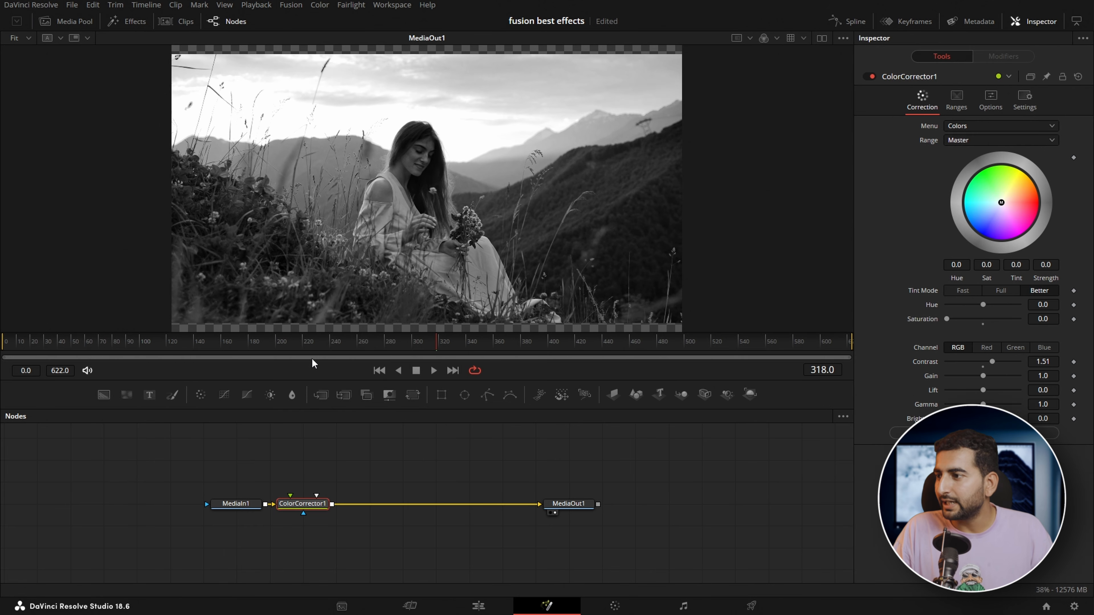
Add the 2 grunge clip from the media pool and merge it over the ColorCorrector1 output
click(67, 23)
drag(119, 73, 386, 460)
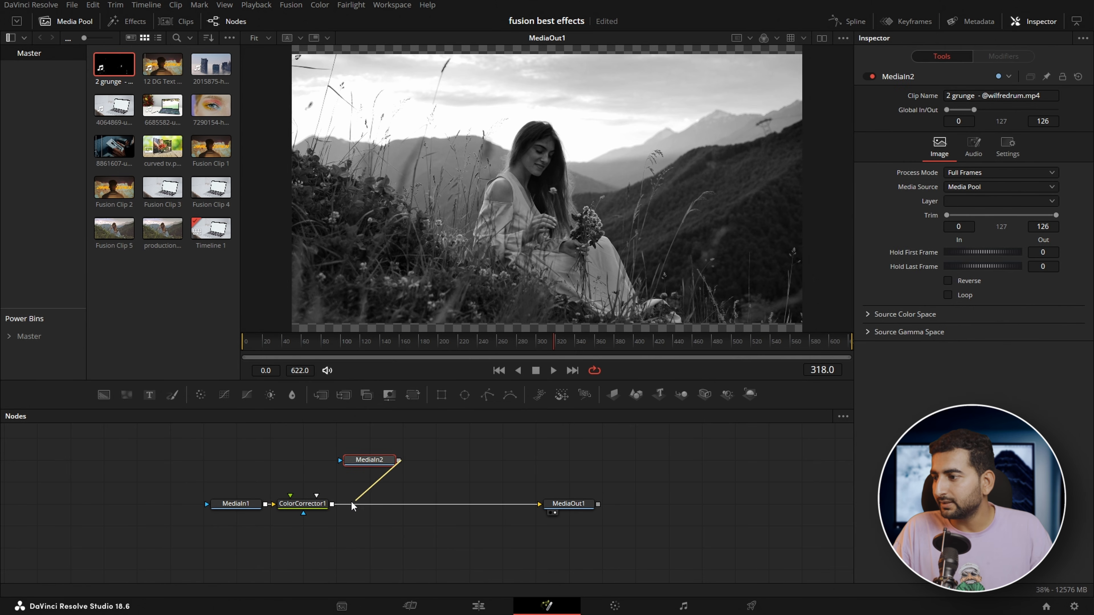
drag(329, 506, 329, 507)
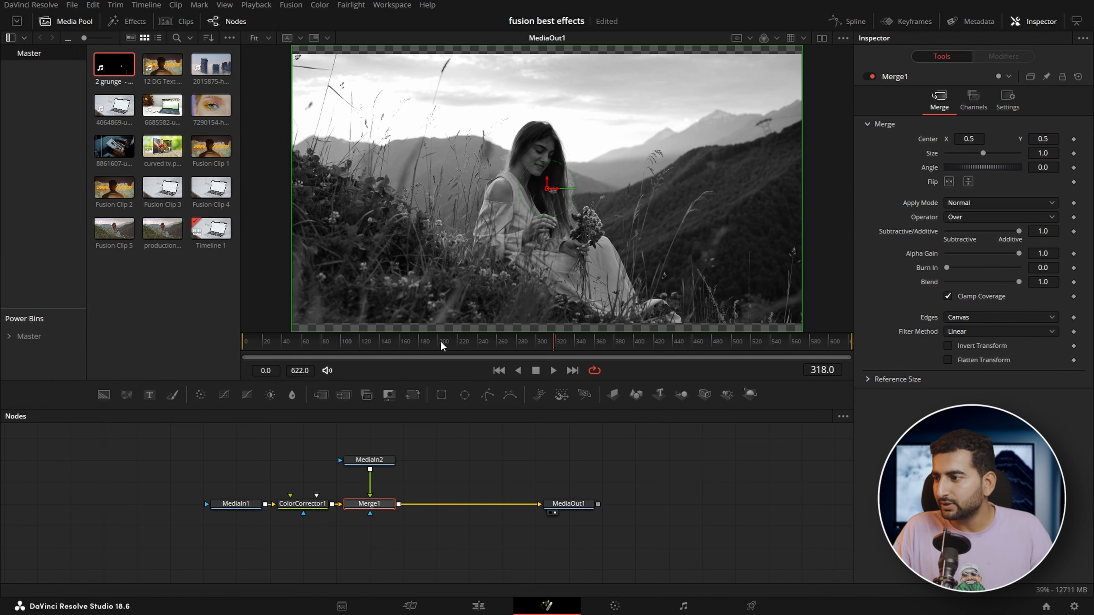
Turn on Loop for the grunge clip in MediaIn2 and preview the overlay at frame 245
drag(369, 347, 292, 342)
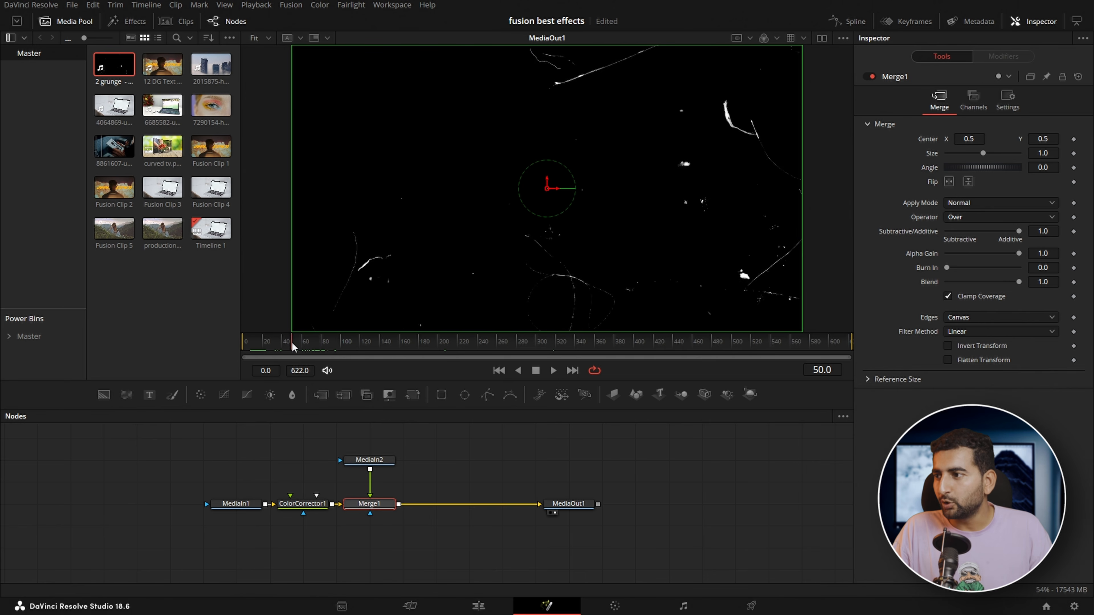
click(366, 460)
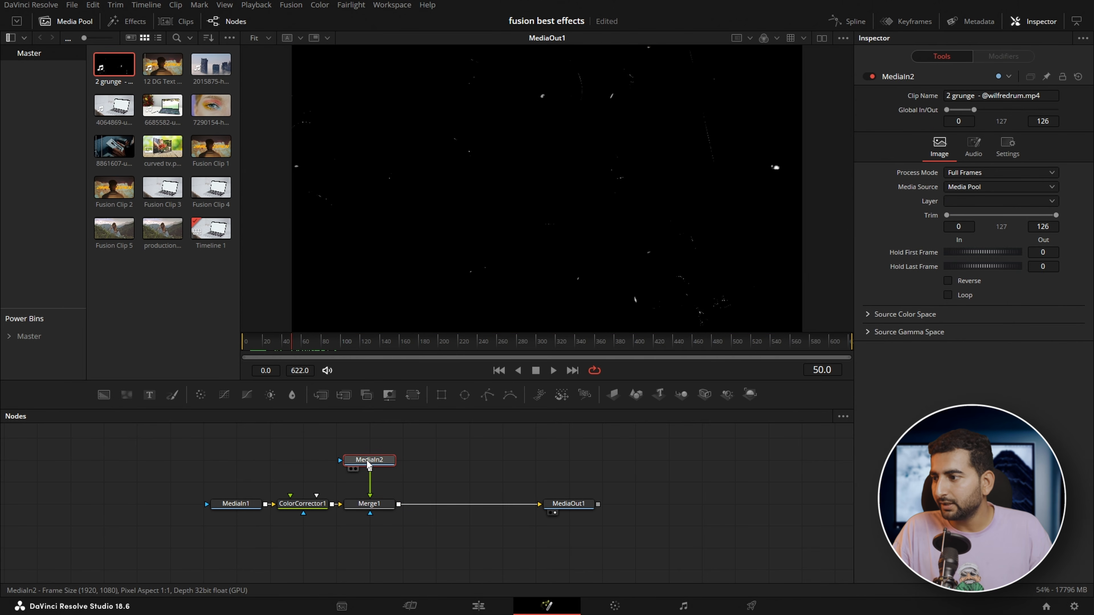
click(948, 296)
drag(344, 350, 483, 439)
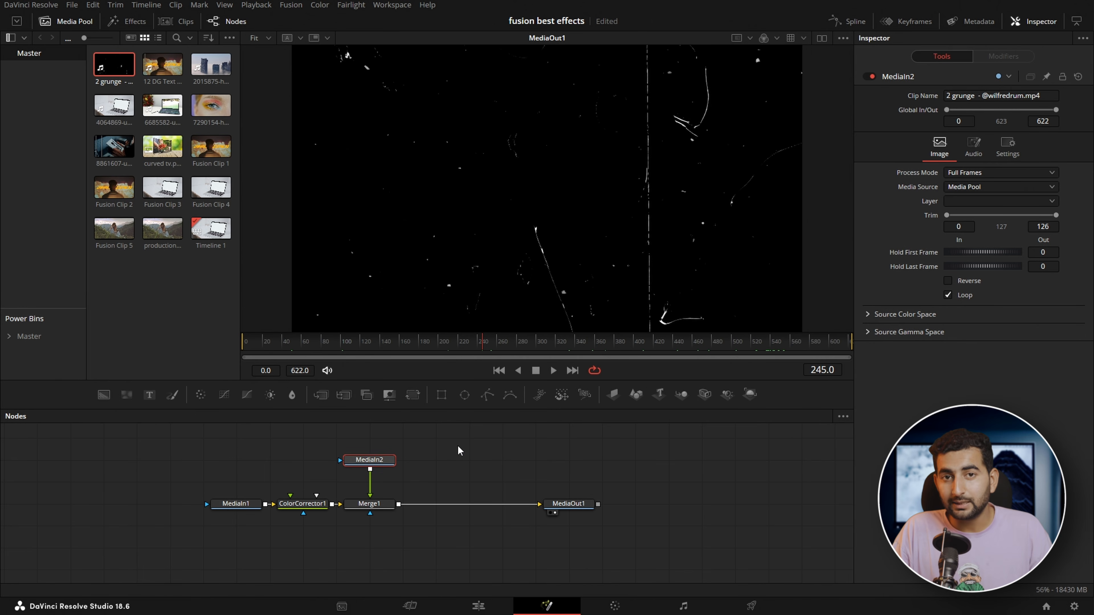
Set the Apply Mode of Merge1 to Screen and preview the grunge overlay on the black-and-white footage
click(373, 507)
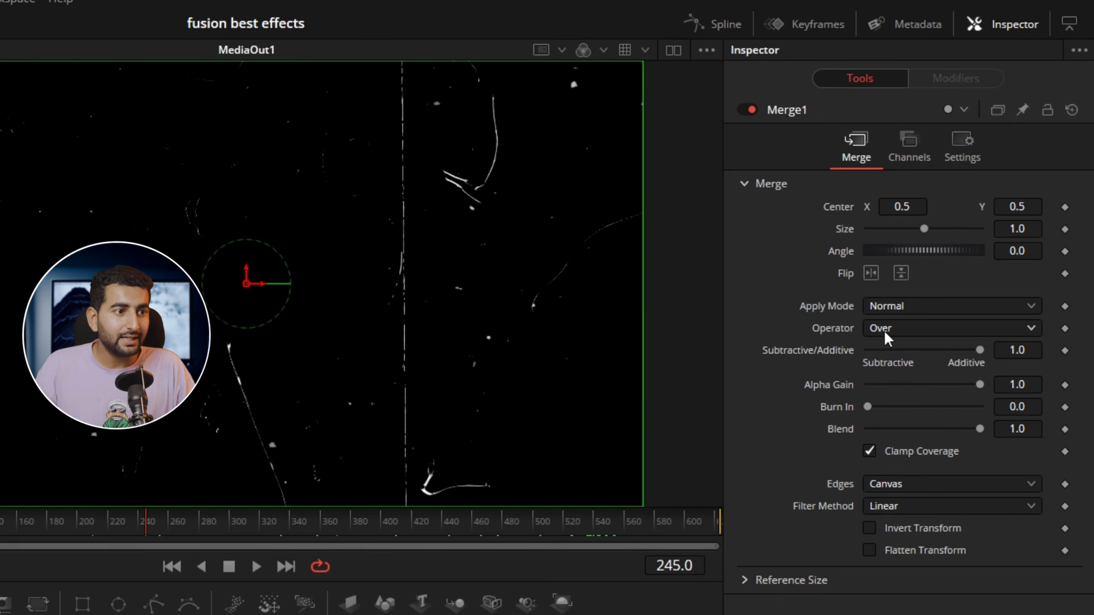
click(898, 307)
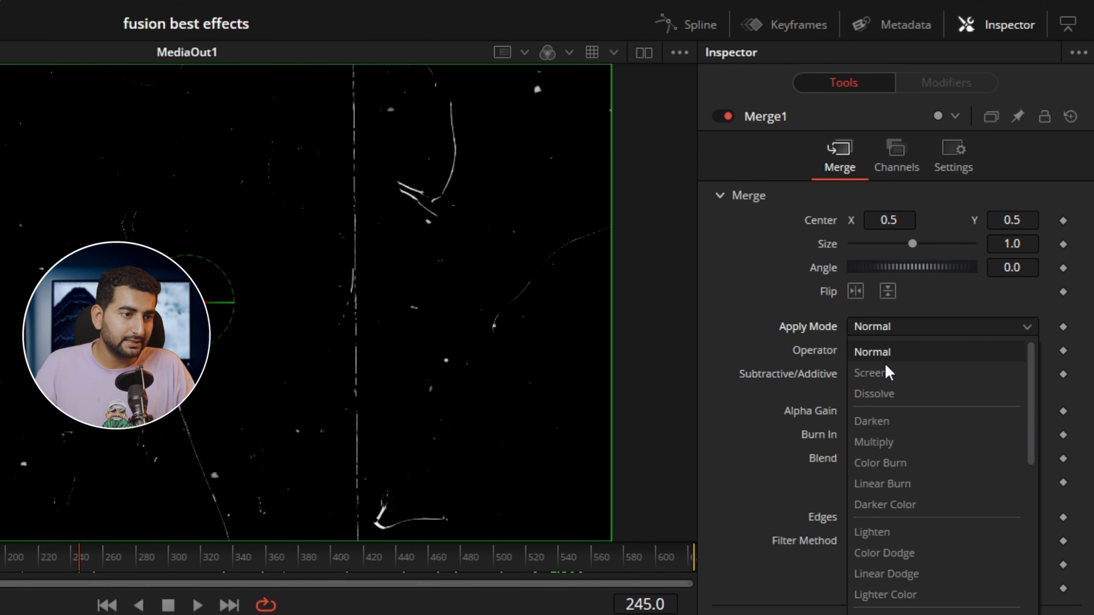
click(888, 373)
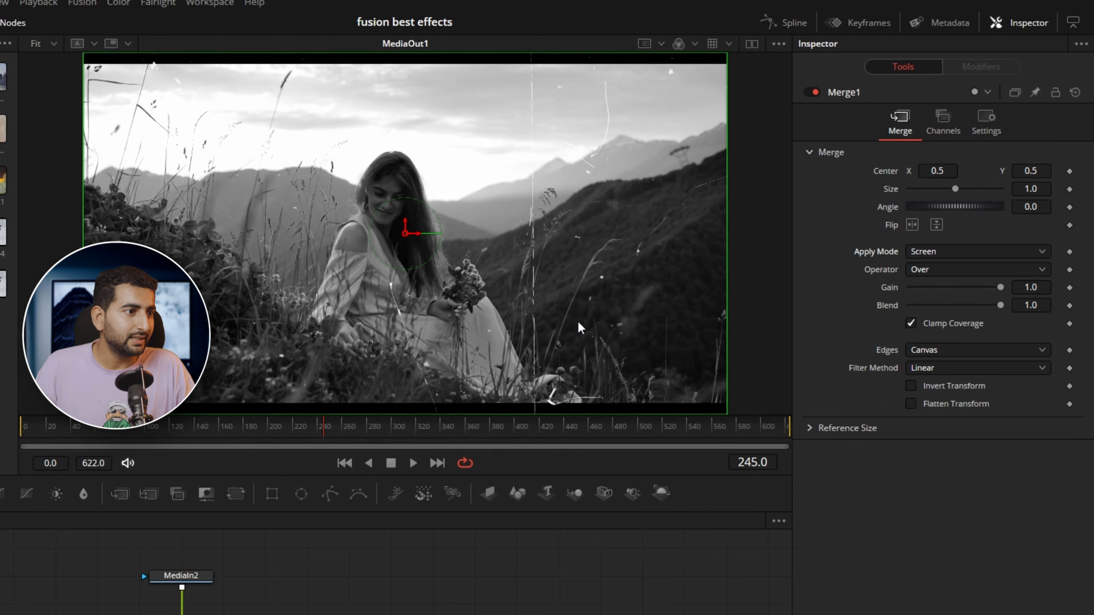
drag(595, 336, 672, 333)
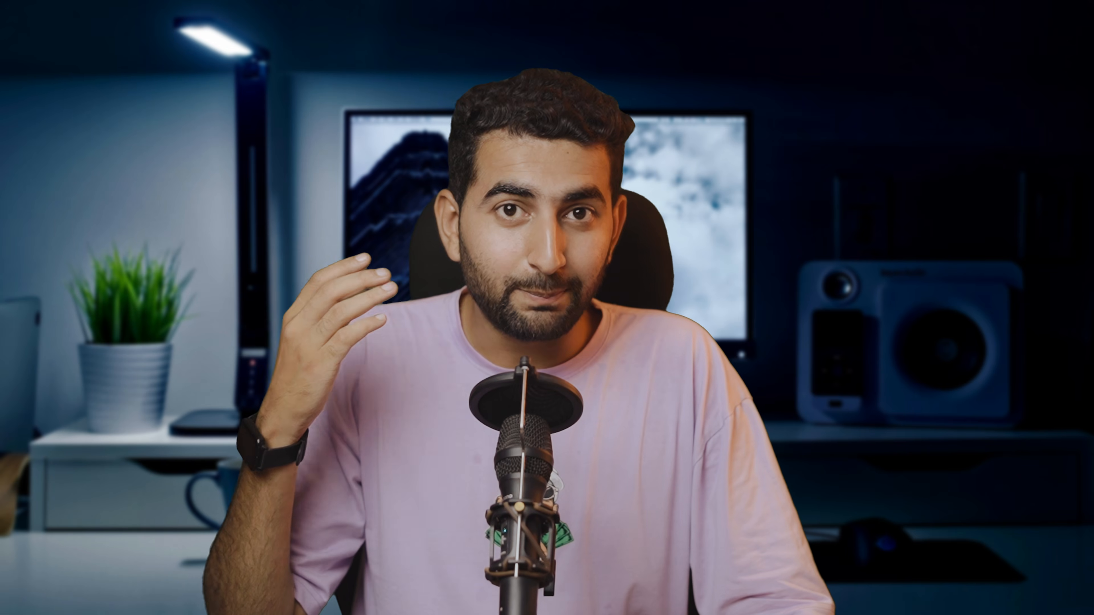
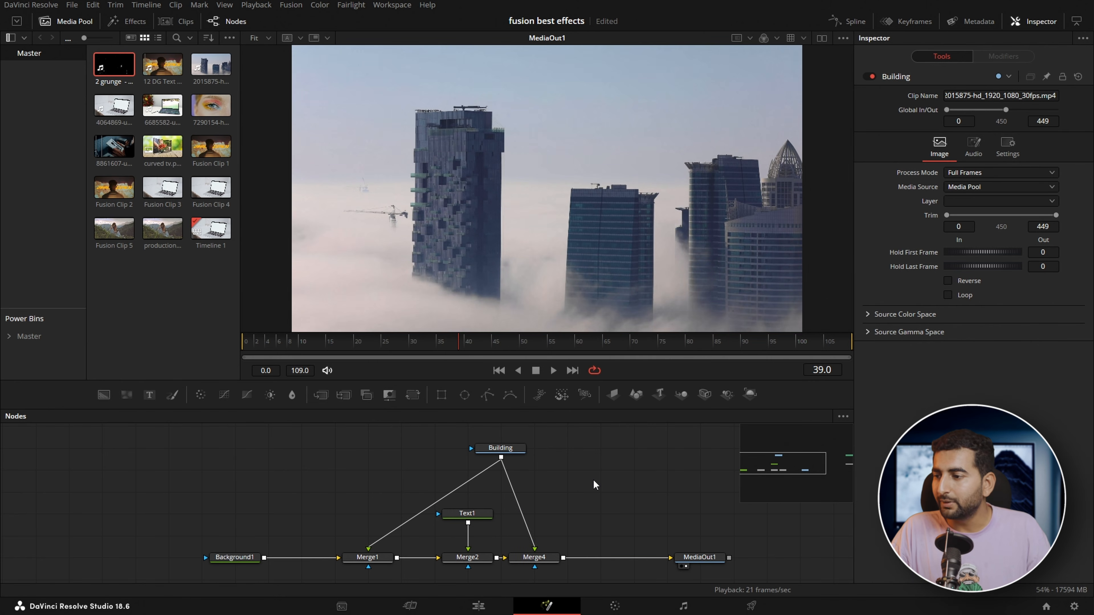
Insert a Magic Mask node between Building and Merge4, feeding the masked buildings into Merge4's foreground
key(shift+space)
text(grid)
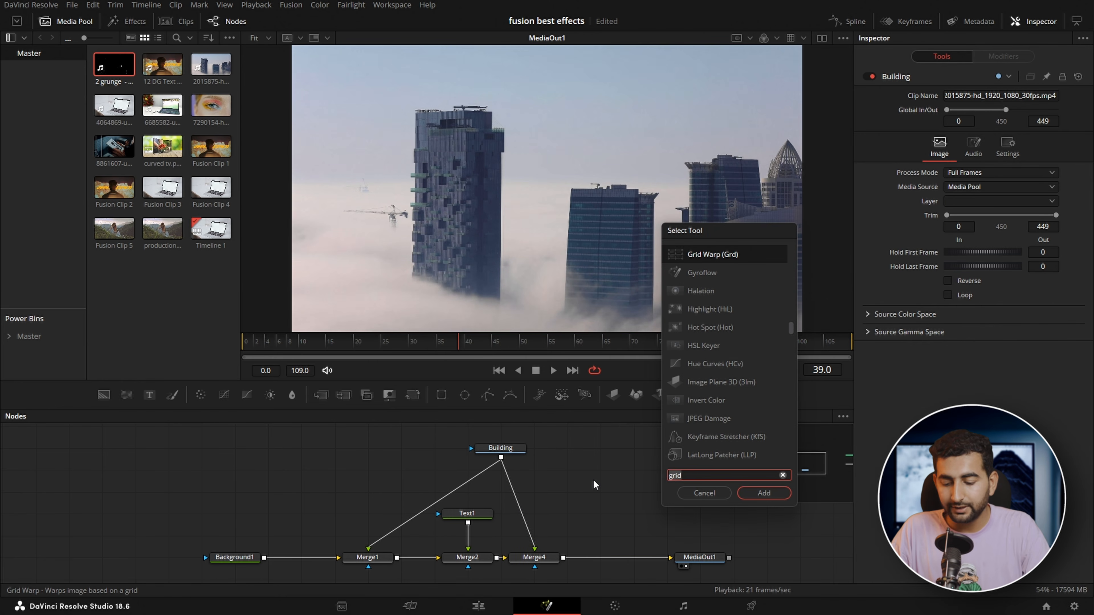
key(BackSpace)
key(BackSpace)
key(BackSpace)
key(BackSpace)
text(MAGI)
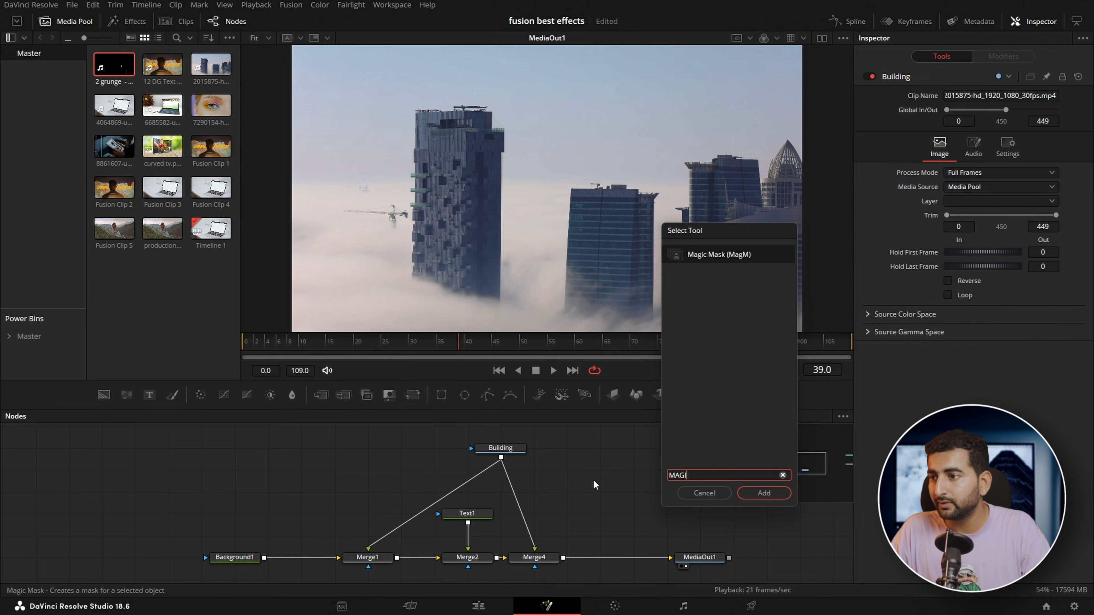
key(Return)
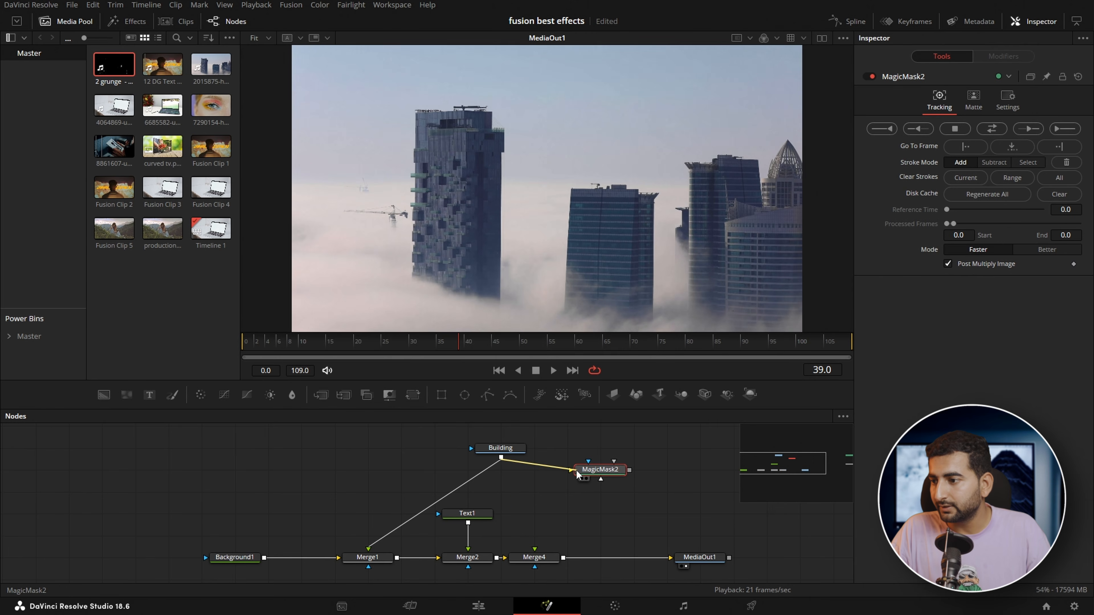
drag(630, 470, 534, 557)
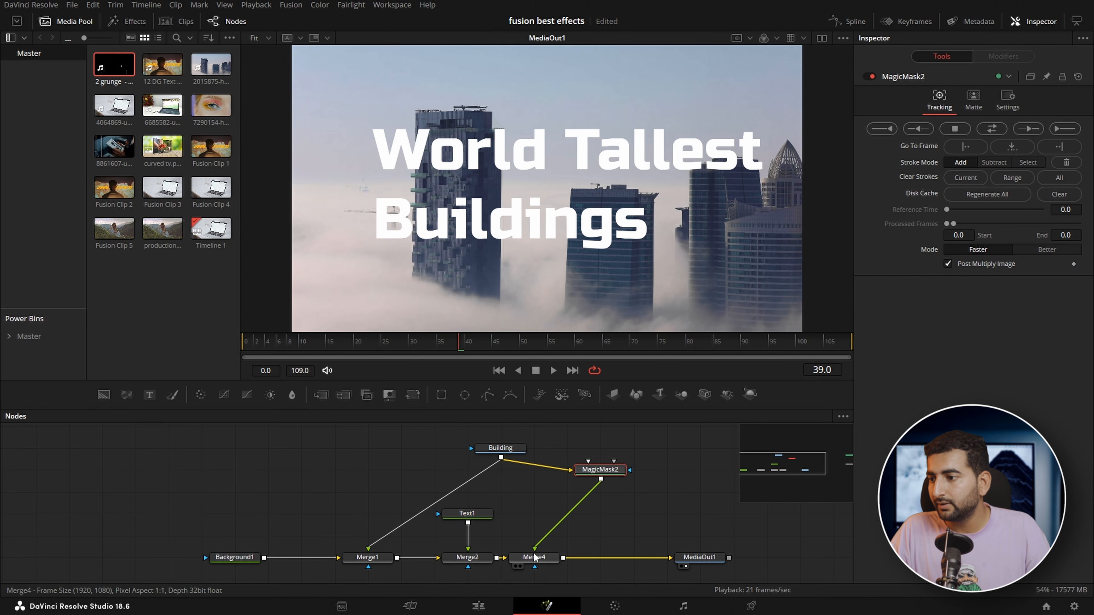
drag(600, 470, 567, 492)
Paint Magic Mask strokes over the tall towers at frame 39 and track the mask in both directions
drag(452, 128, 453, 236)
drag(469, 168, 472, 235)
mouse_move(603, 203)
mouse_down()
mouse_move(630, 276)
mouse_move(615, 289)
mouse_up()
drag(749, 277, 782, 175)
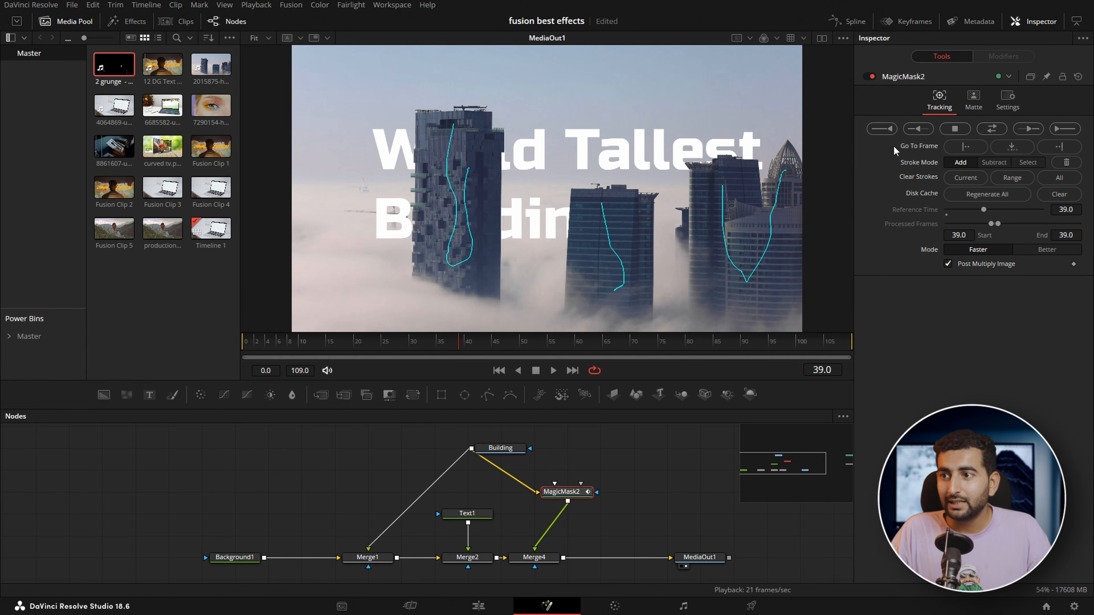
click(991, 129)
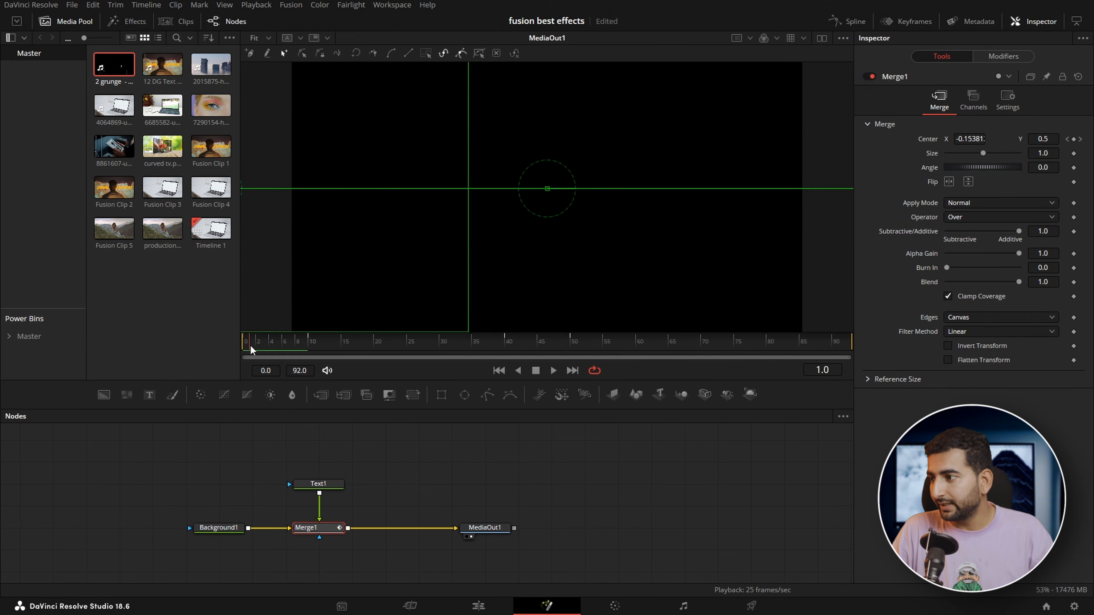
Preview the Motion Blur text's movement across the frame and examine the displacement curve of Merge1's animated center
drag(250, 345, 290, 351)
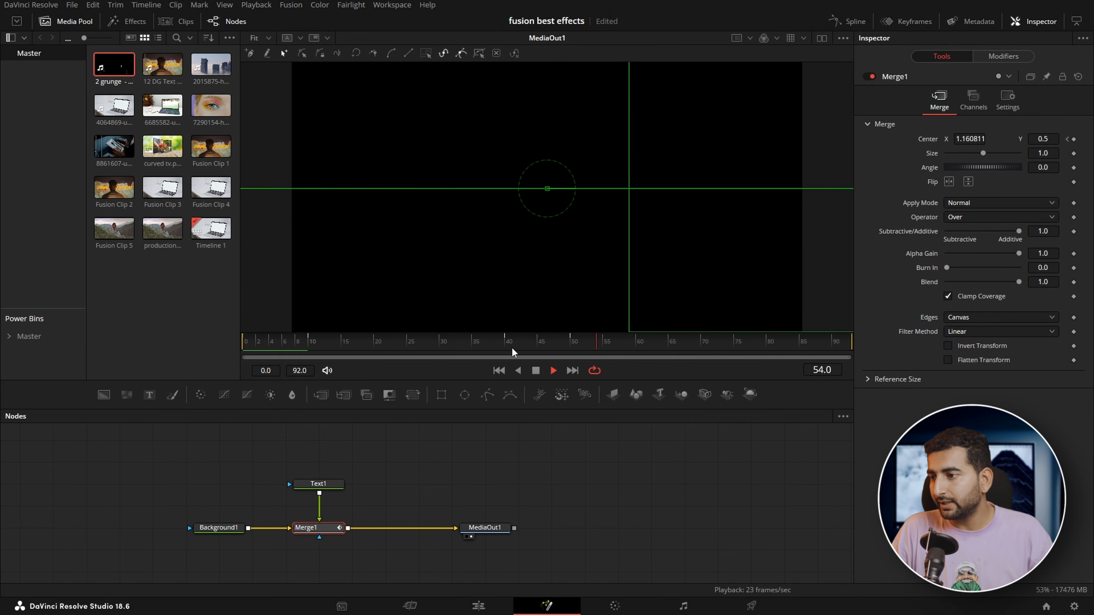
click(524, 346)
mouse_move(524, 347)
mouse_down()
mouse_move(501, 347)
mouse_move(541, 352)
mouse_up()
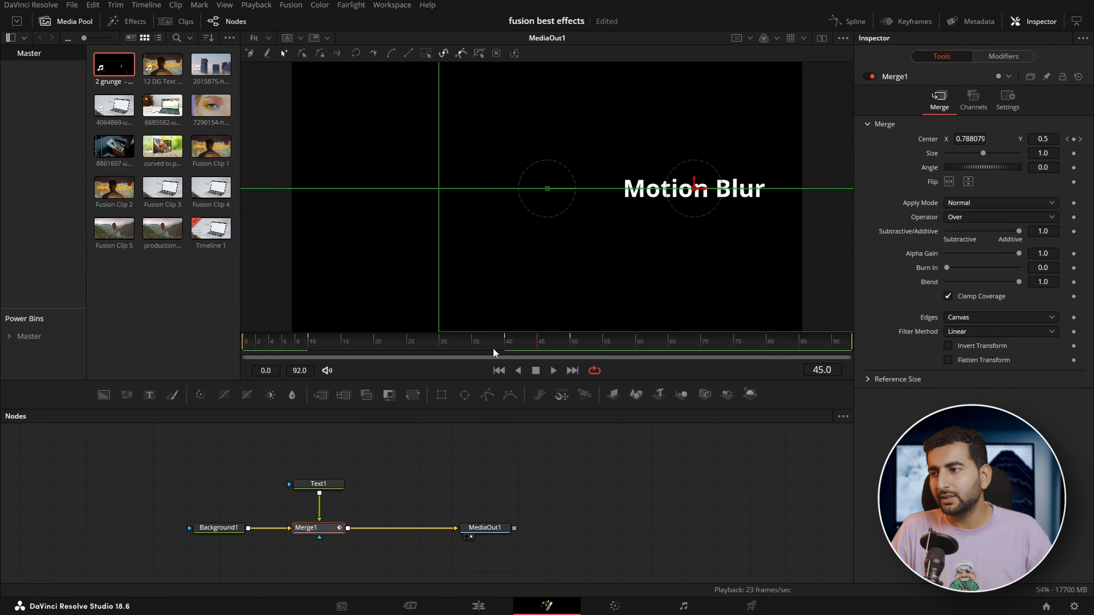
click(439, 350)
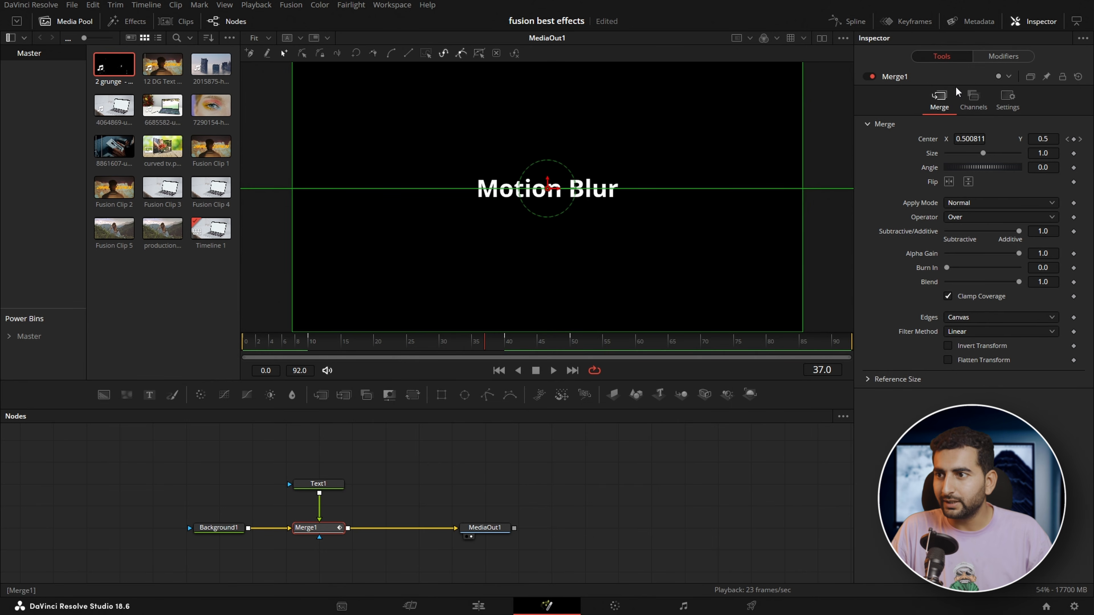
click(846, 21)
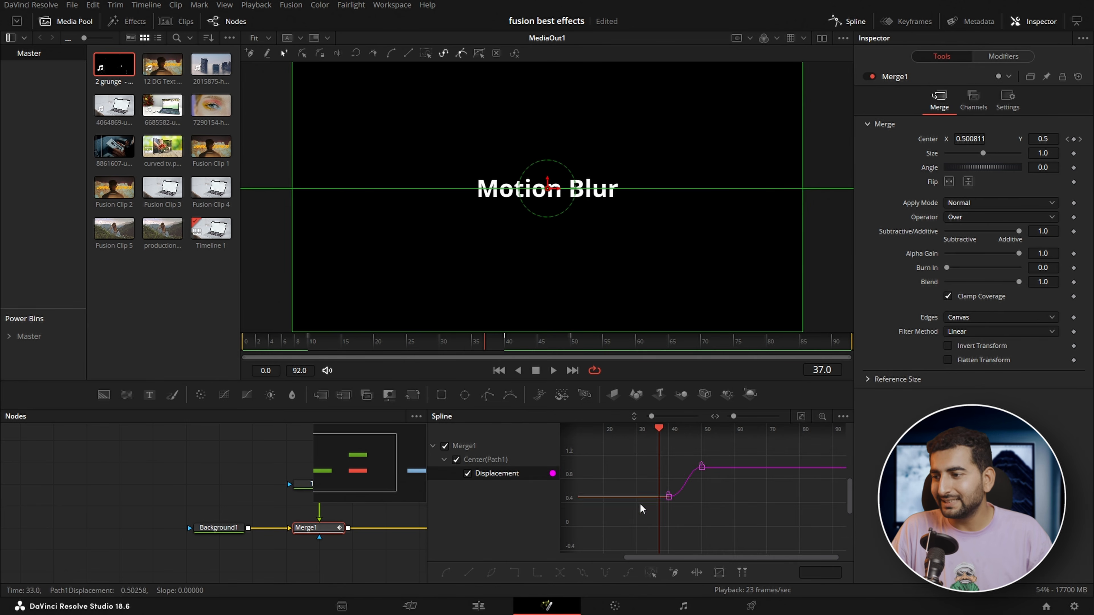
click(285, 345)
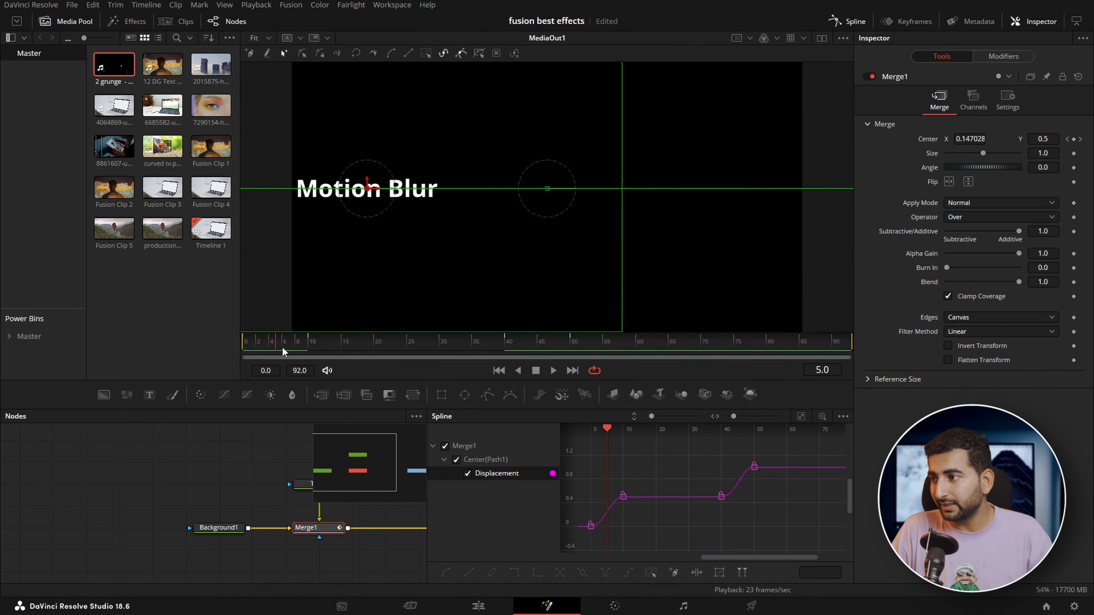
click(846, 22)
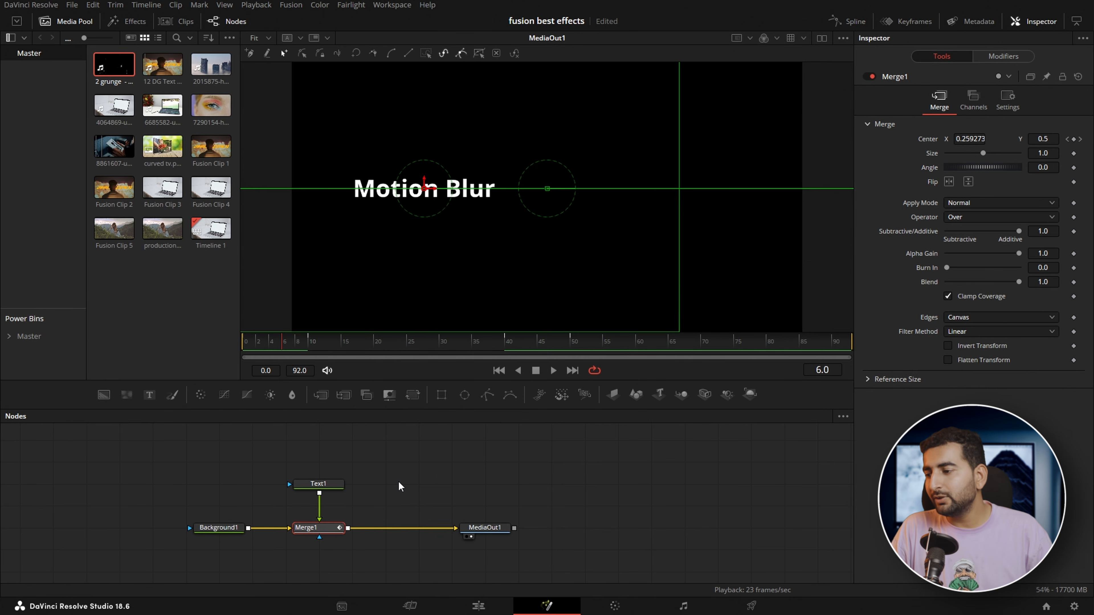
Enable Motion Blur on Merge1, which animates the text, and save the project
click(319, 484)
click(211, 529)
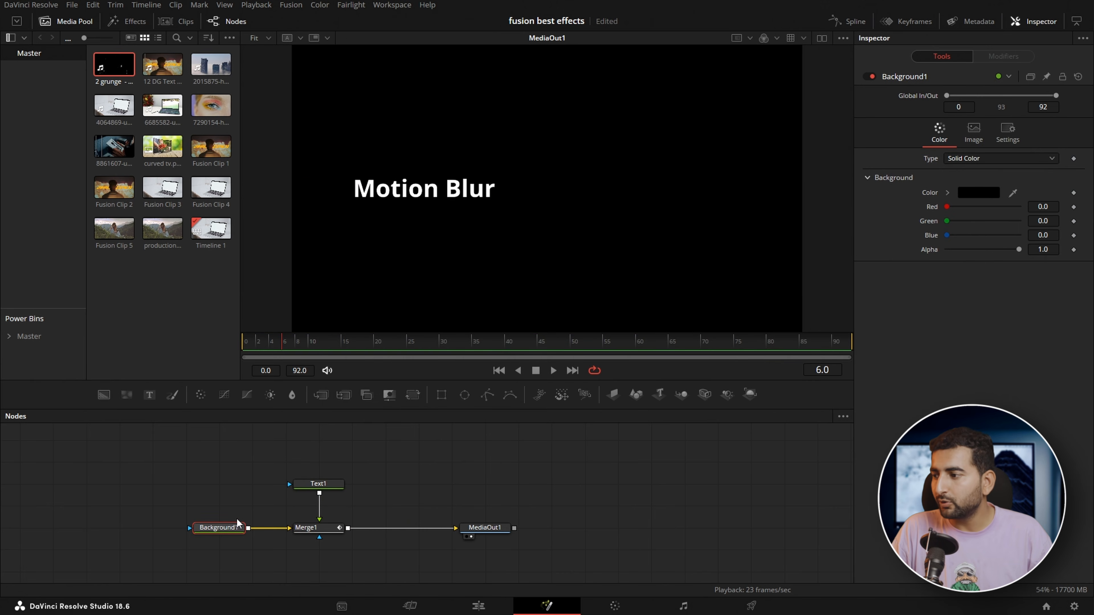
click(329, 491)
click(328, 528)
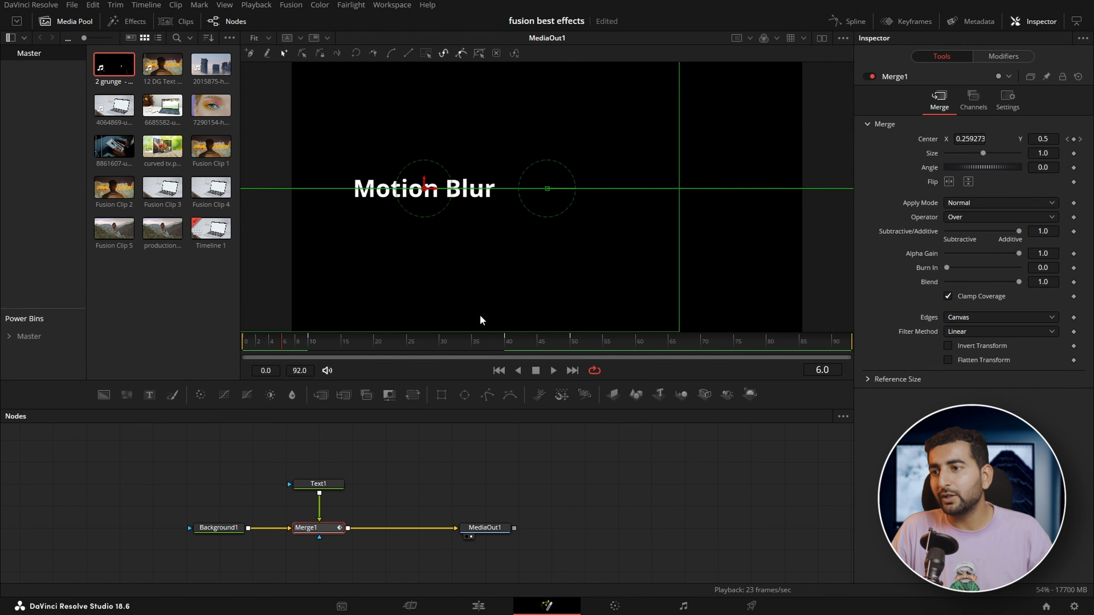
click(1008, 99)
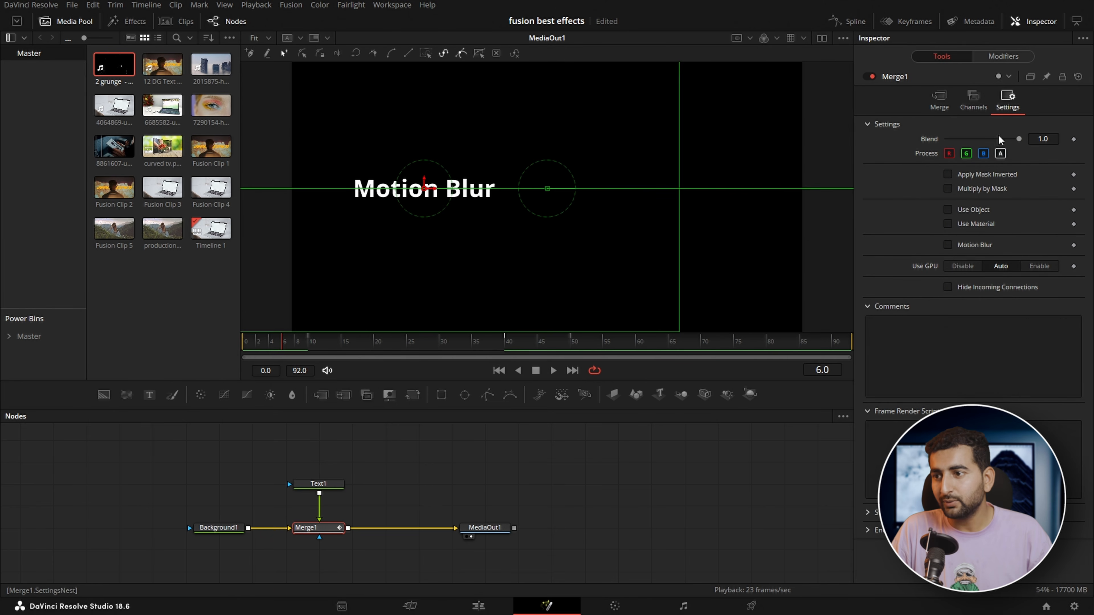
click(947, 245)
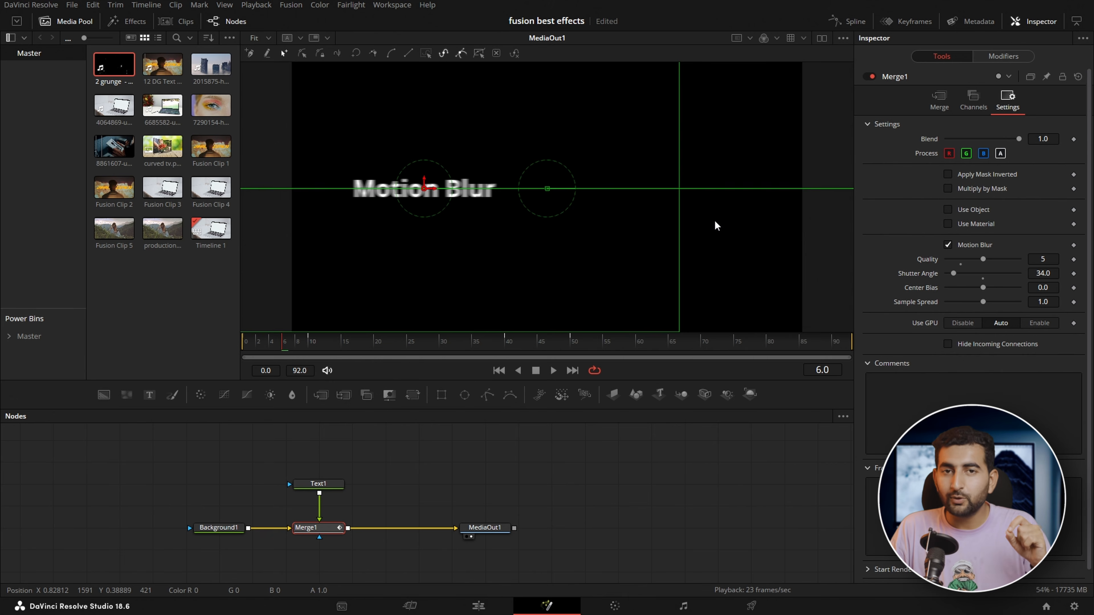
key(ctrl+s)
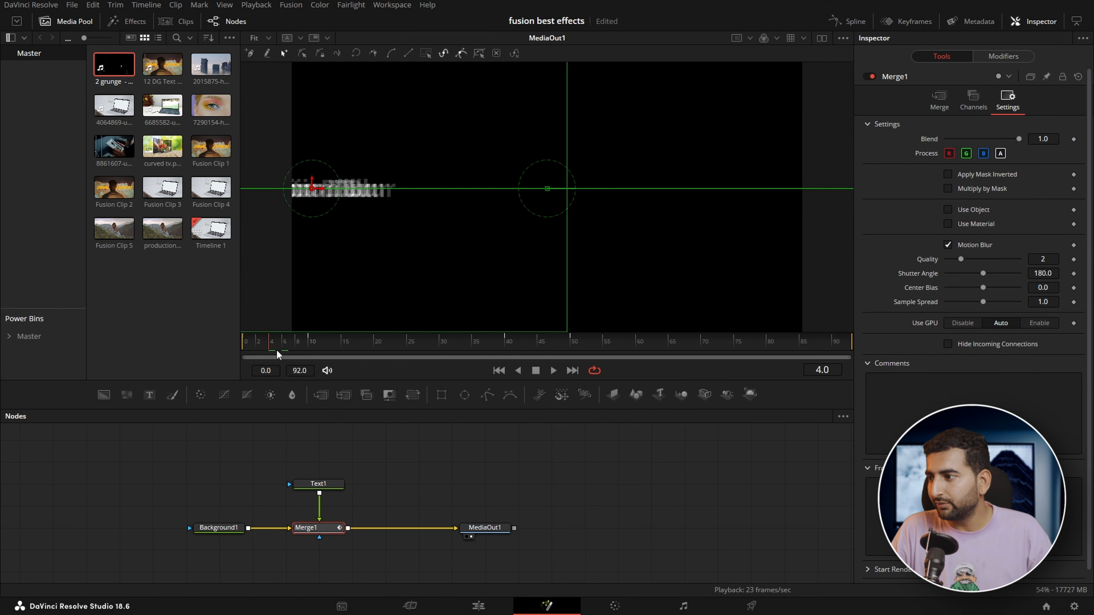
Set Merge1's motion blur Quality to 5 and Shutter Angle to 31.2, and preview the moving text
drag(277, 349, 284, 347)
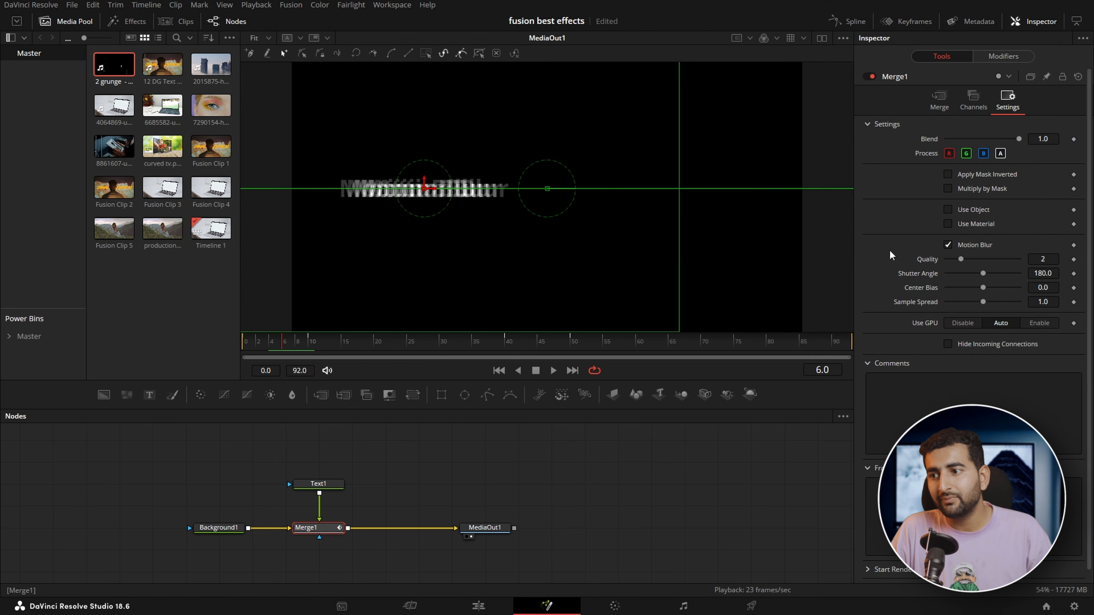
drag(961, 259, 953, 281)
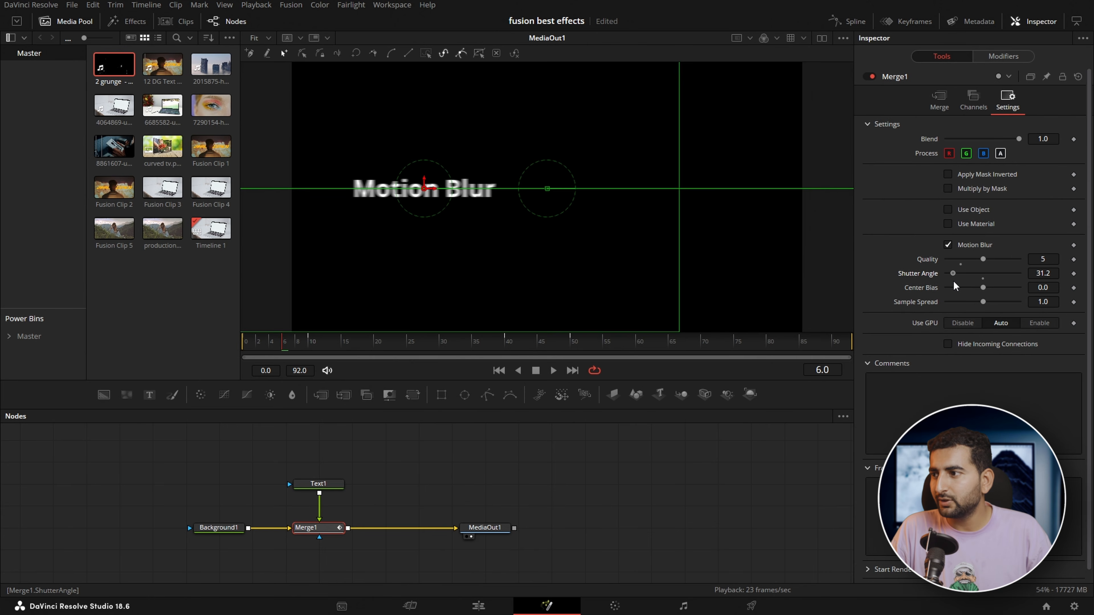
drag(286, 346, 616, 345)
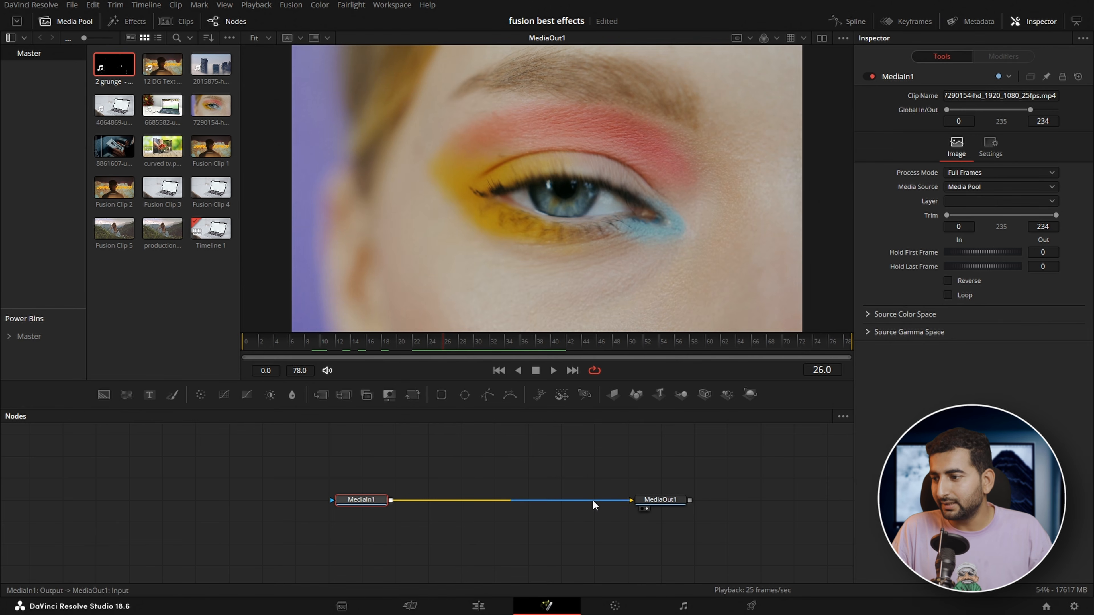
Replace MediaIn1 at the output with a black Background node and merge the eye clip over it
drag(593, 505, 578, 513)
drag(357, 506, 475, 471)
drag(104, 395, 651, 502)
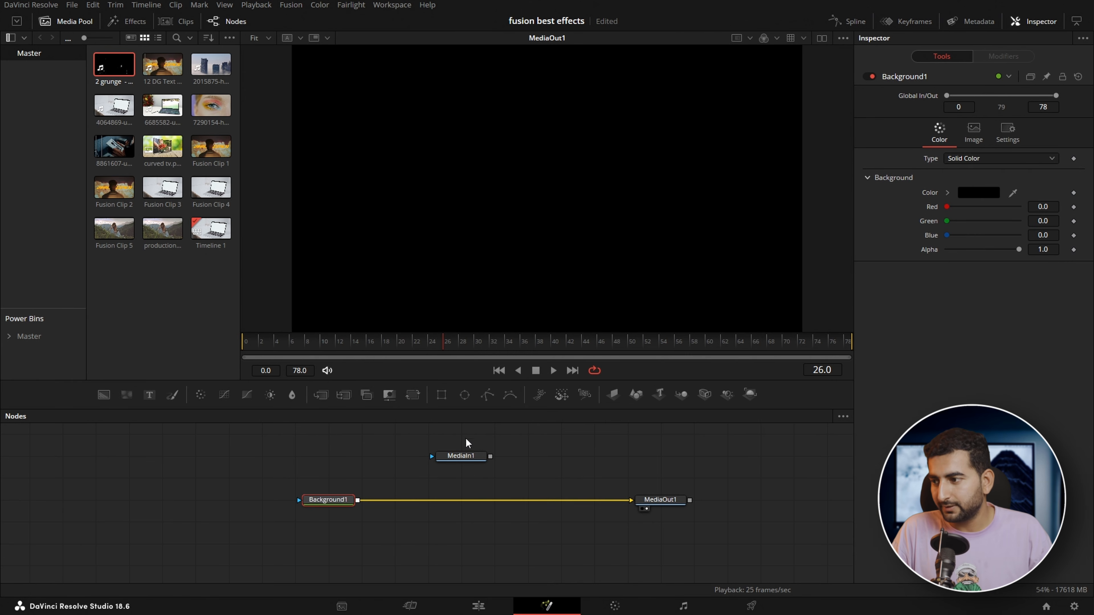
drag(490, 456, 354, 502)
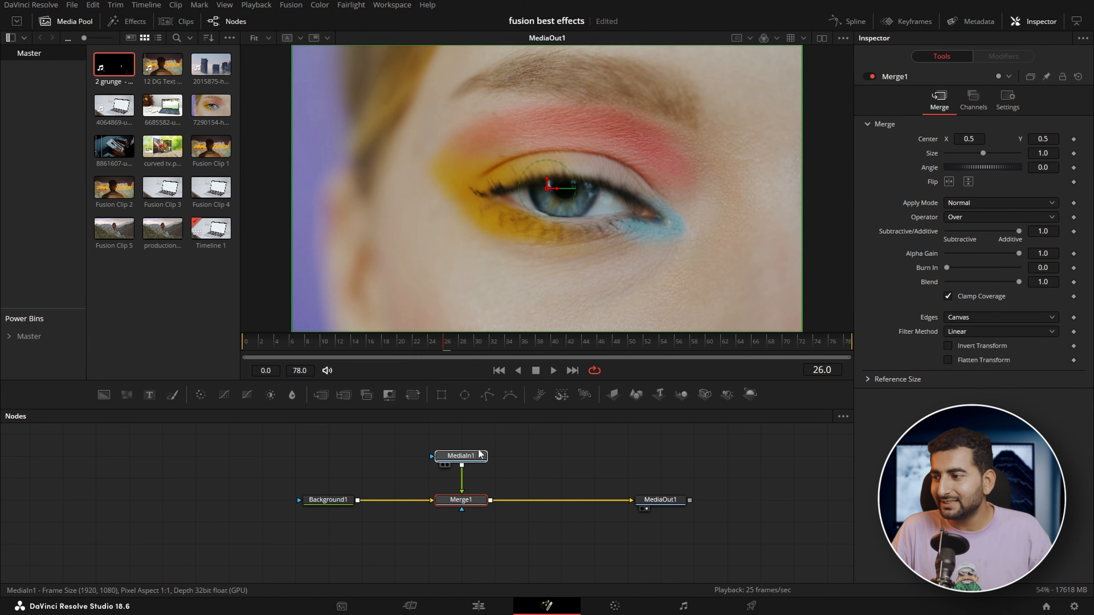
Set Merge1's Edges to Mirror and reduce its Size to 0.228 to tile the eye clip
click(461, 452)
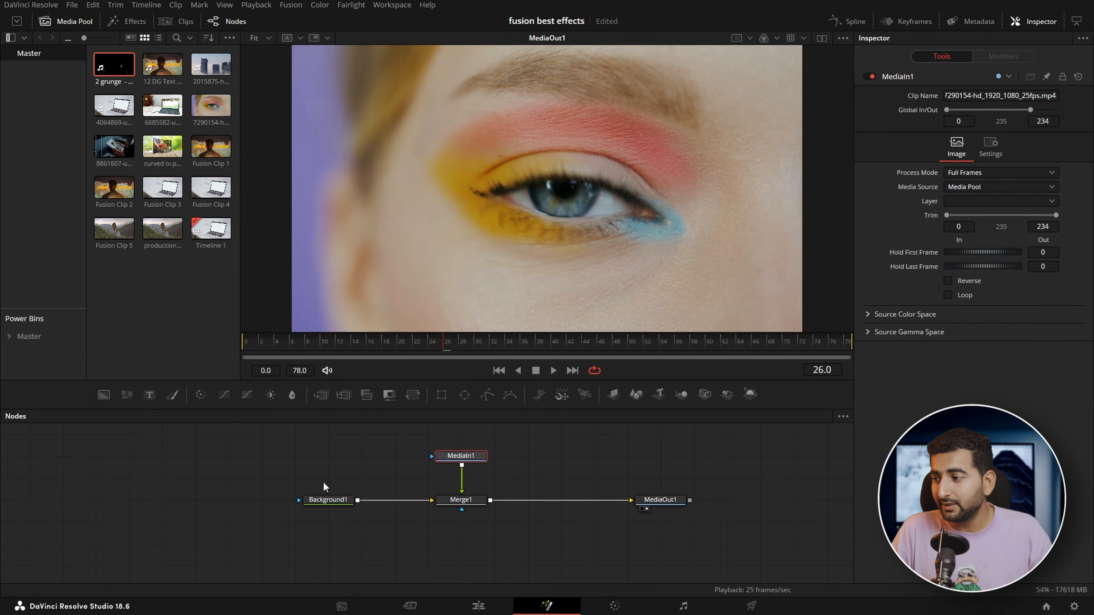
click(339, 498)
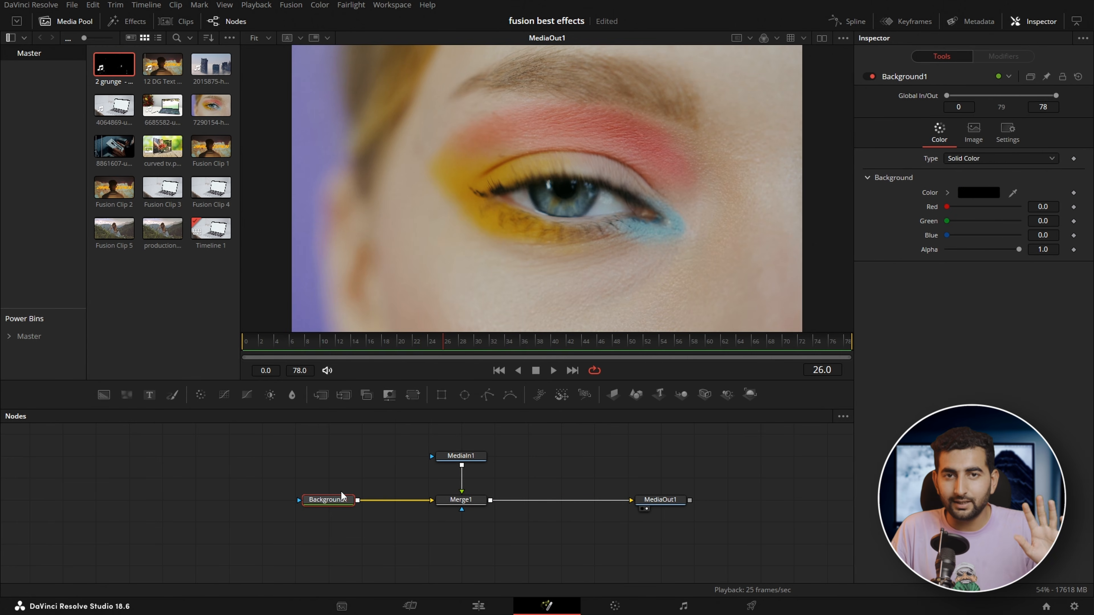
click(461, 500)
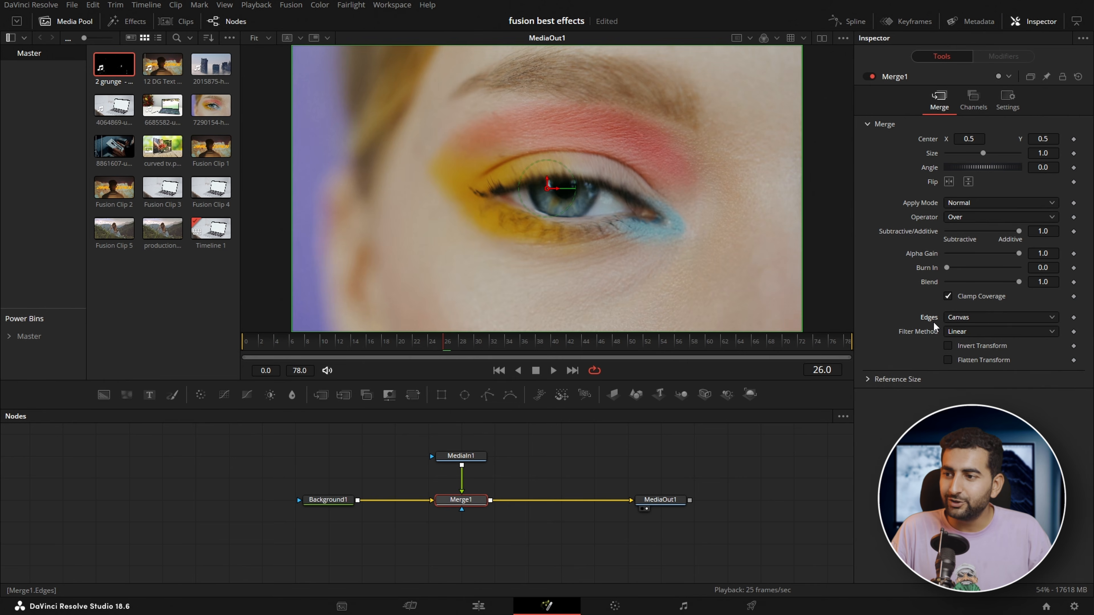
click(972, 317)
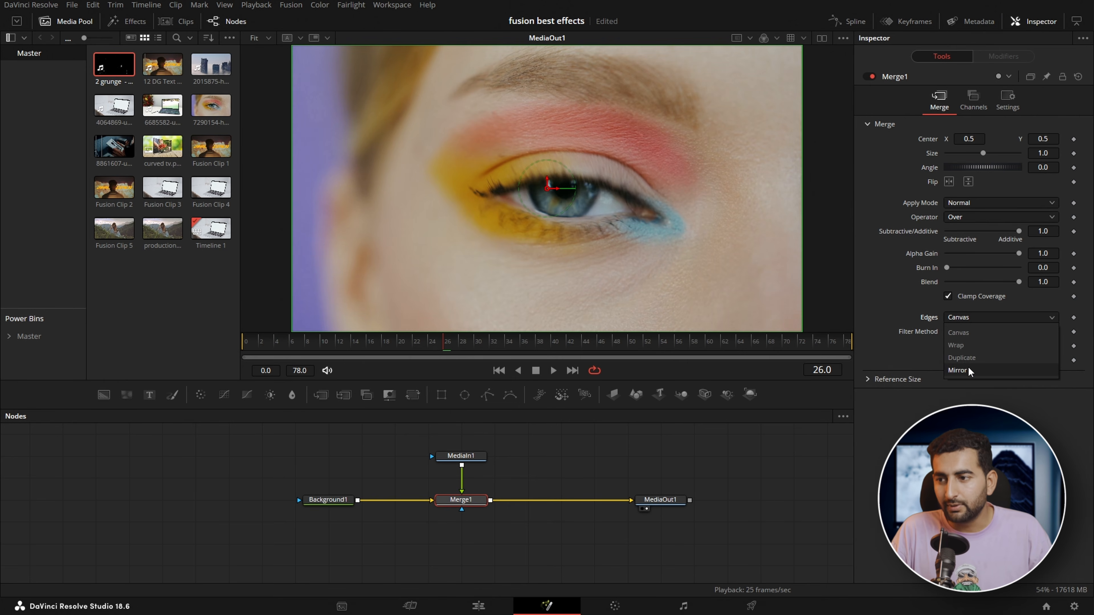
click(961, 370)
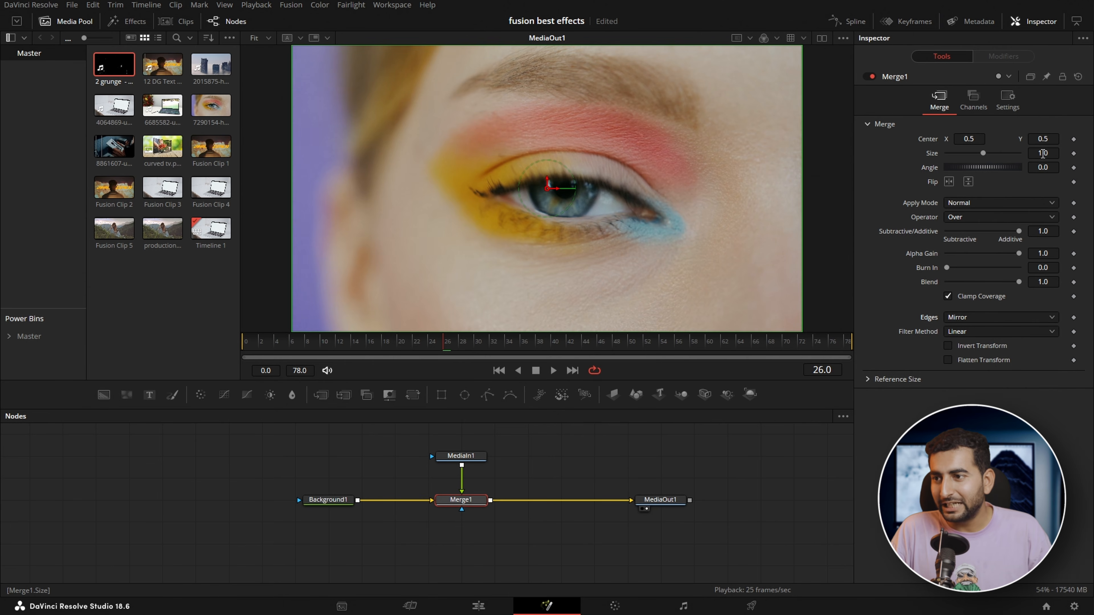
drag(1043, 153, 603, 164)
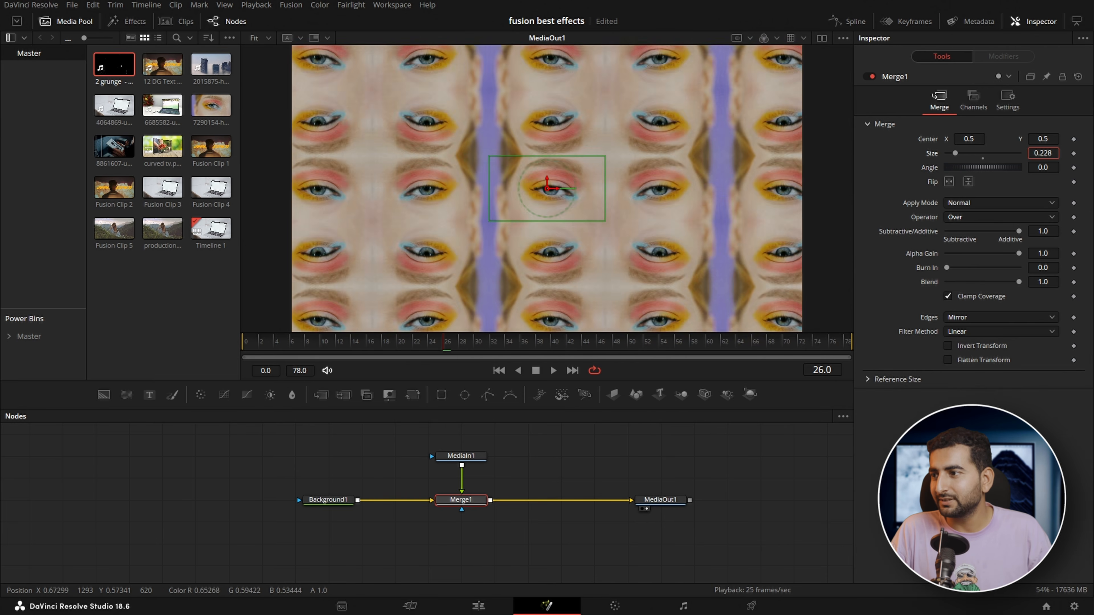